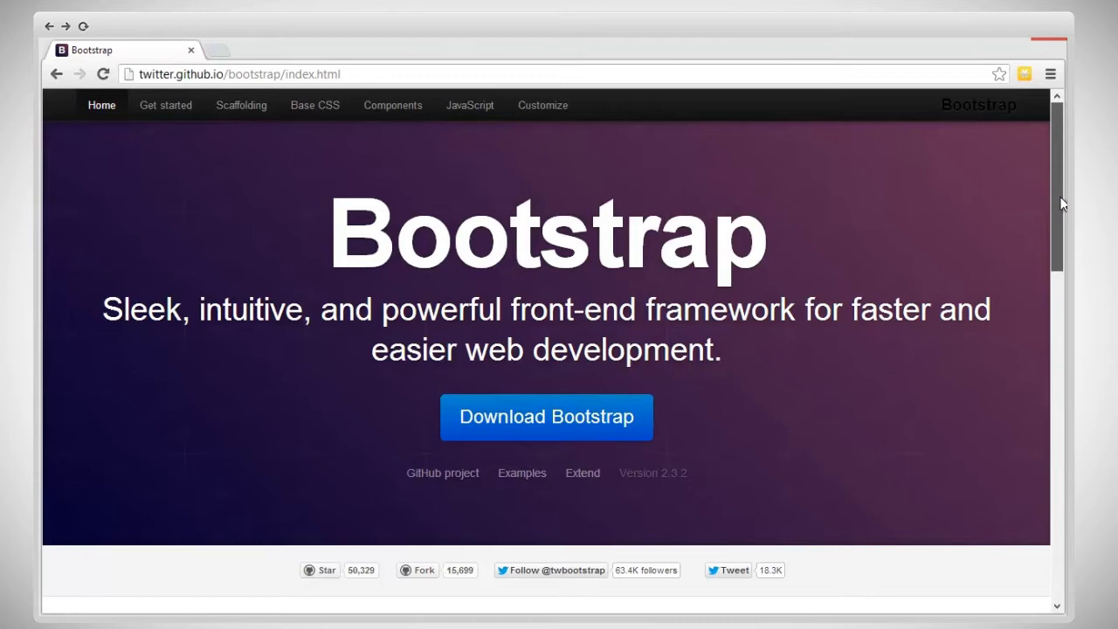
- Scroll the Bootstrap home page to the footer and open the Base CSS documentation page
drag(1062, 203, 1062, 386)
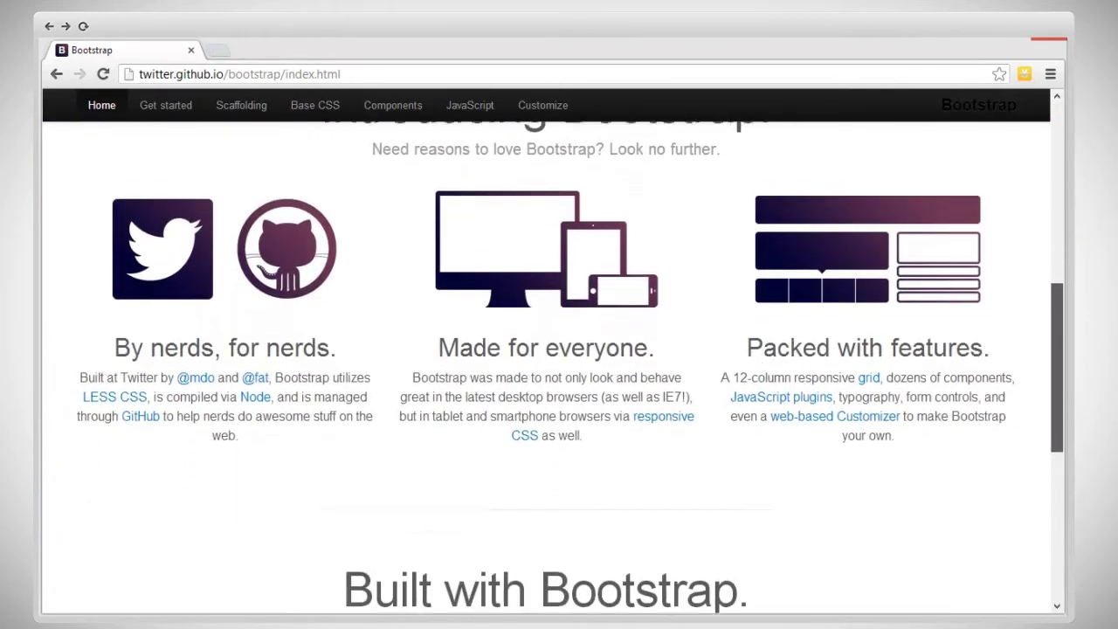
scroll(553, 367, down, 1)
scroll(552, 367, down, 1)
scroll(552, 367, down, 1)
scroll(553, 367, down, 1)
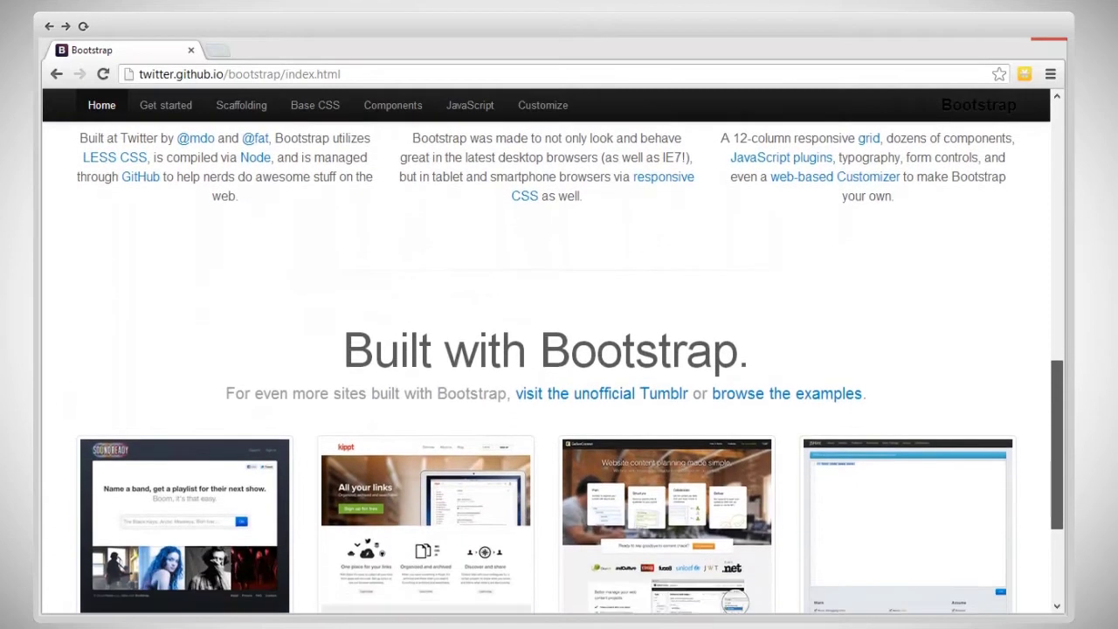
scroll(553, 367, down, 1)
scroll(553, 366, down, 1)
scroll(553, 367, down, 1)
scroll(552, 367, down, 1)
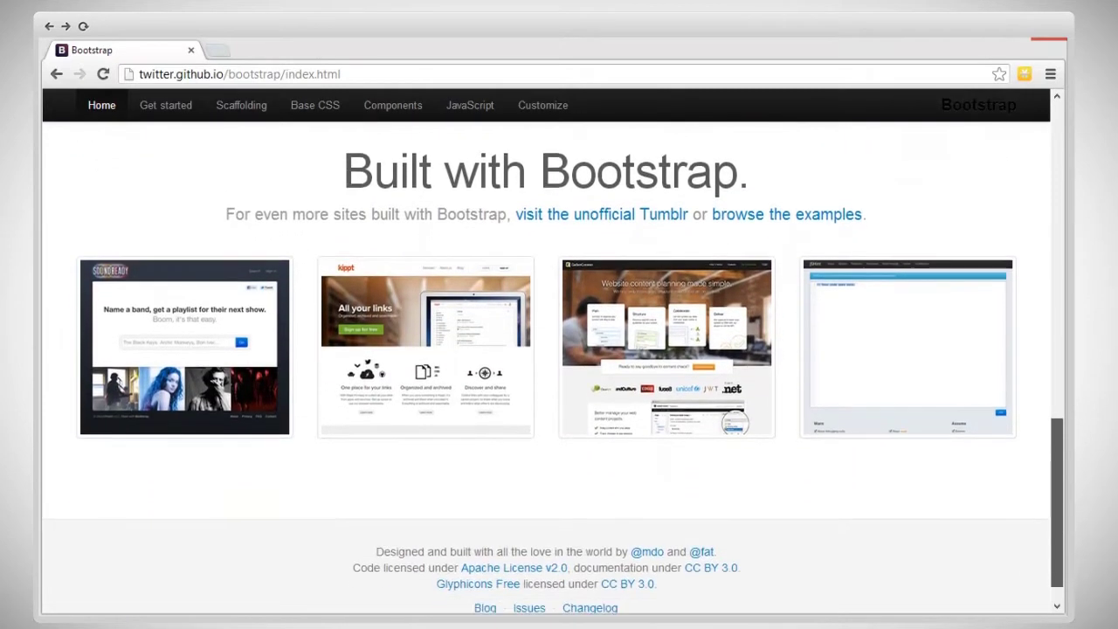
scroll(553, 367, down, 1)
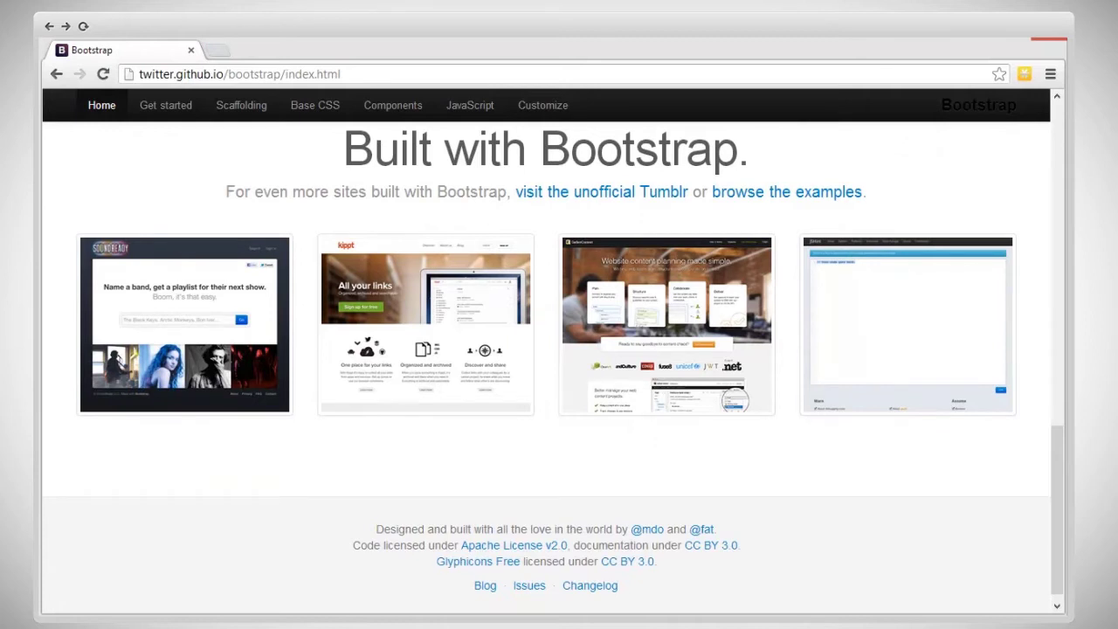
click(316, 107)
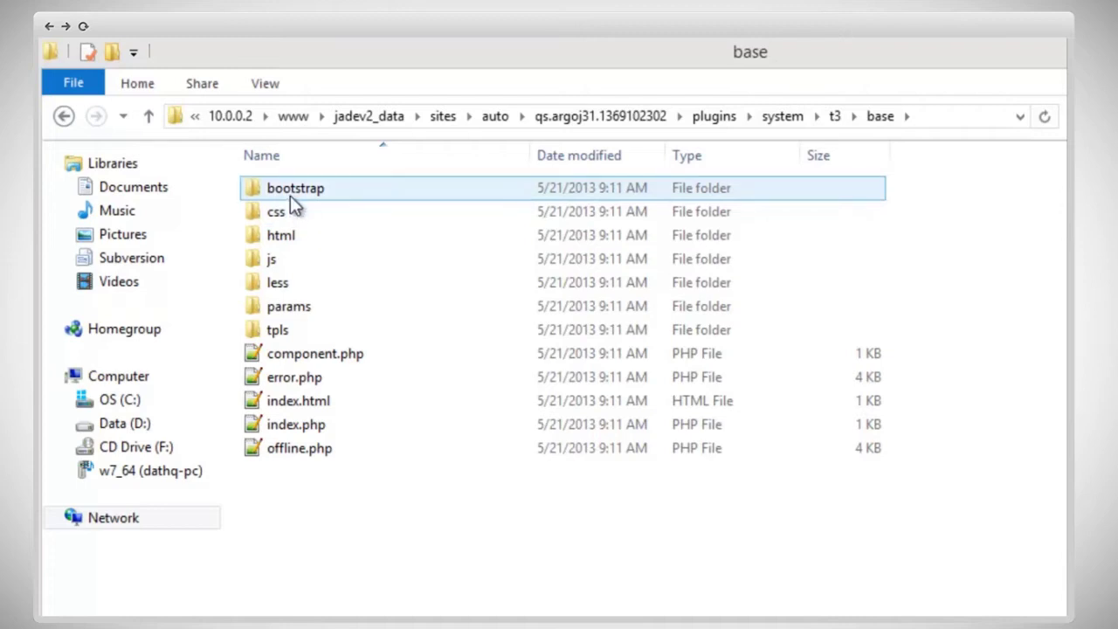
- Go into the plugin's bootstrap folder and then its less subfolder
double_click(290, 196)
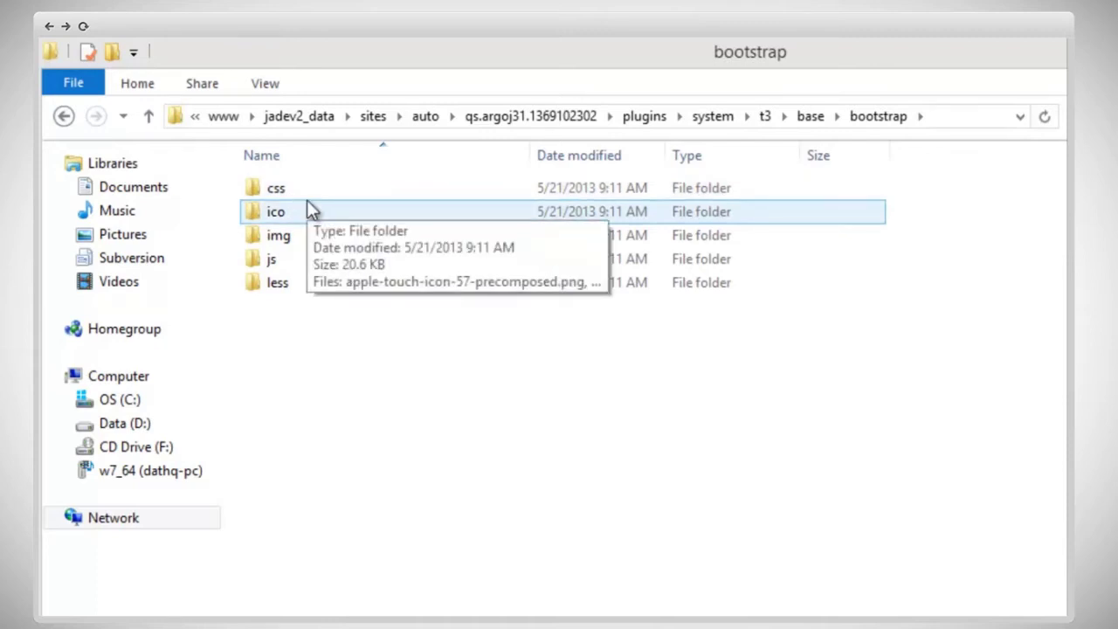
double_click(288, 282)
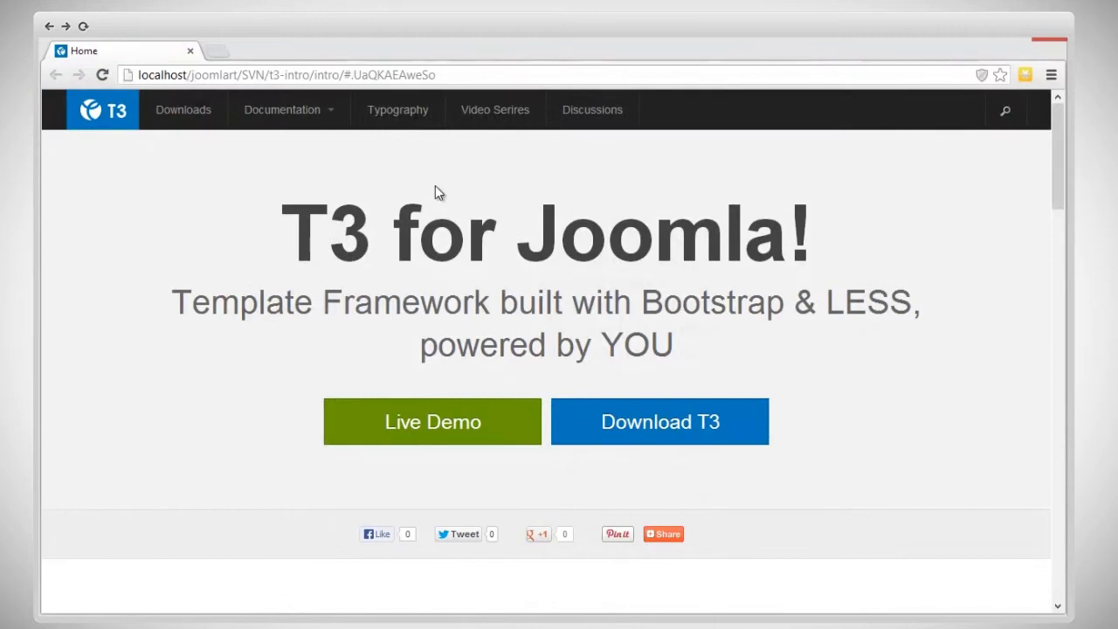
- Browse the T3 Typography page, then open Video Series and scroll to II. Video Tutorials
click(413, 119)
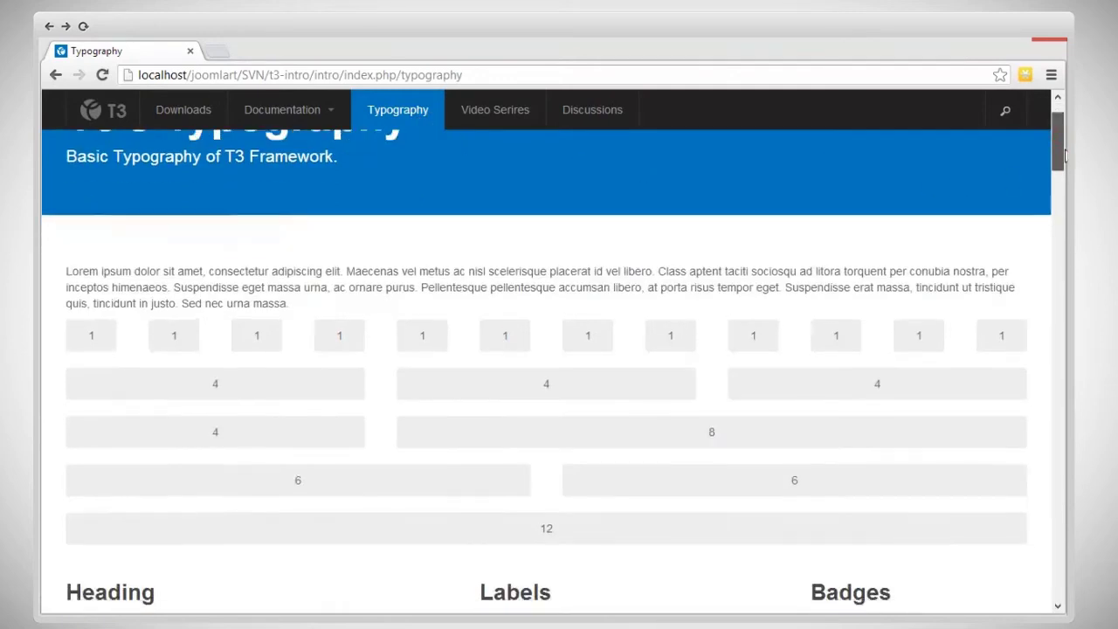
drag(1057, 139, 1062, 573)
click(512, 111)
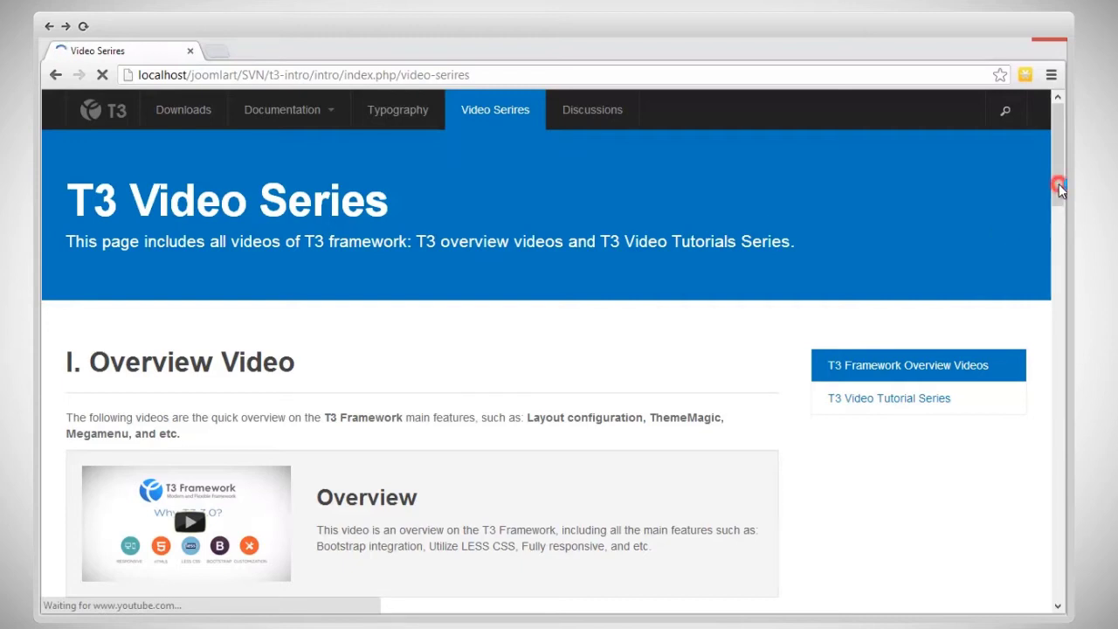
drag(1059, 191, 1062, 414)
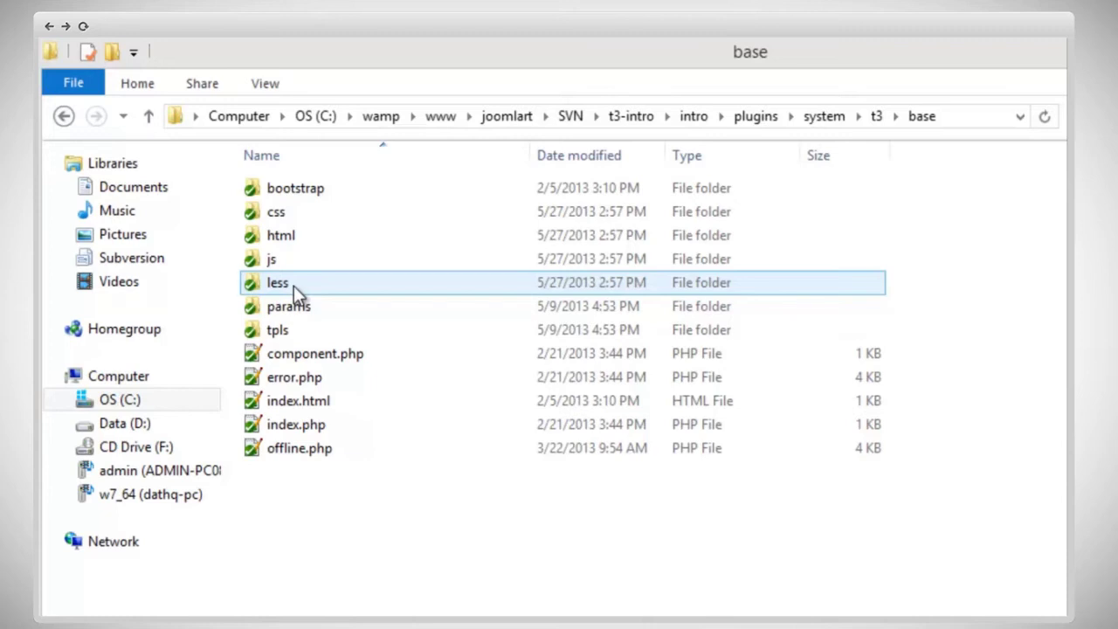
- Open base\less, then move via intro to templates\t3_blank\less
double_click(294, 285)
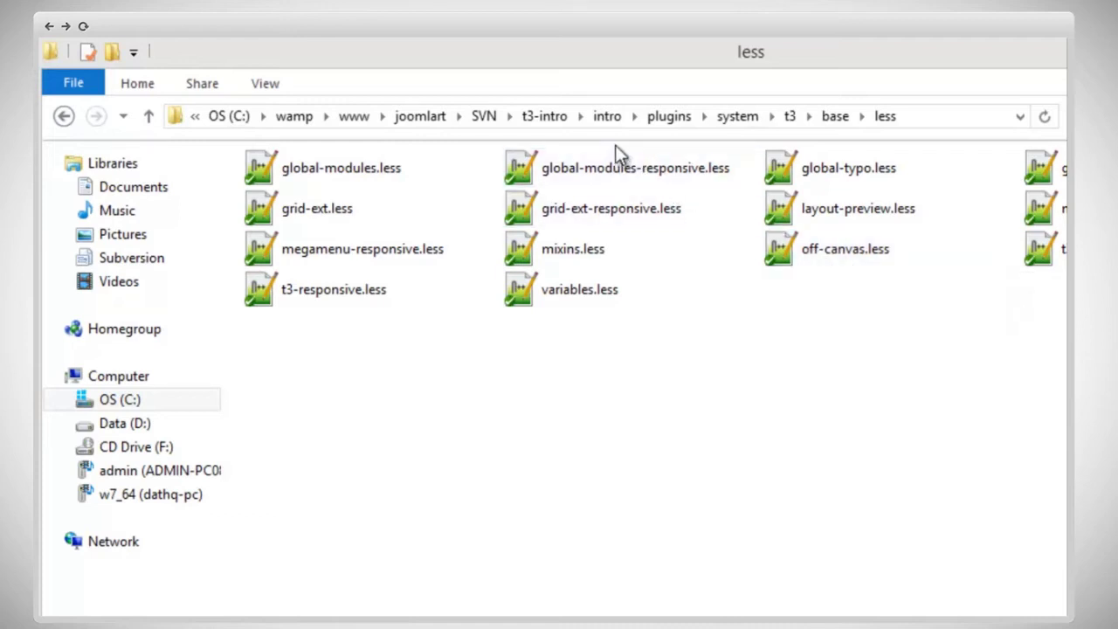
click(606, 118)
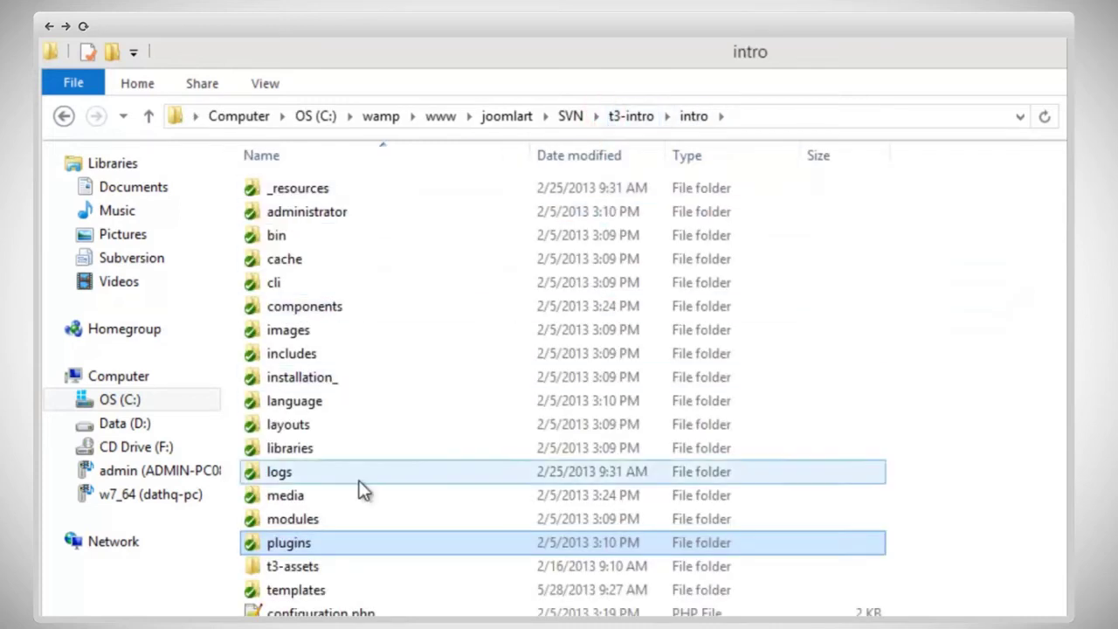
double_click(312, 590)
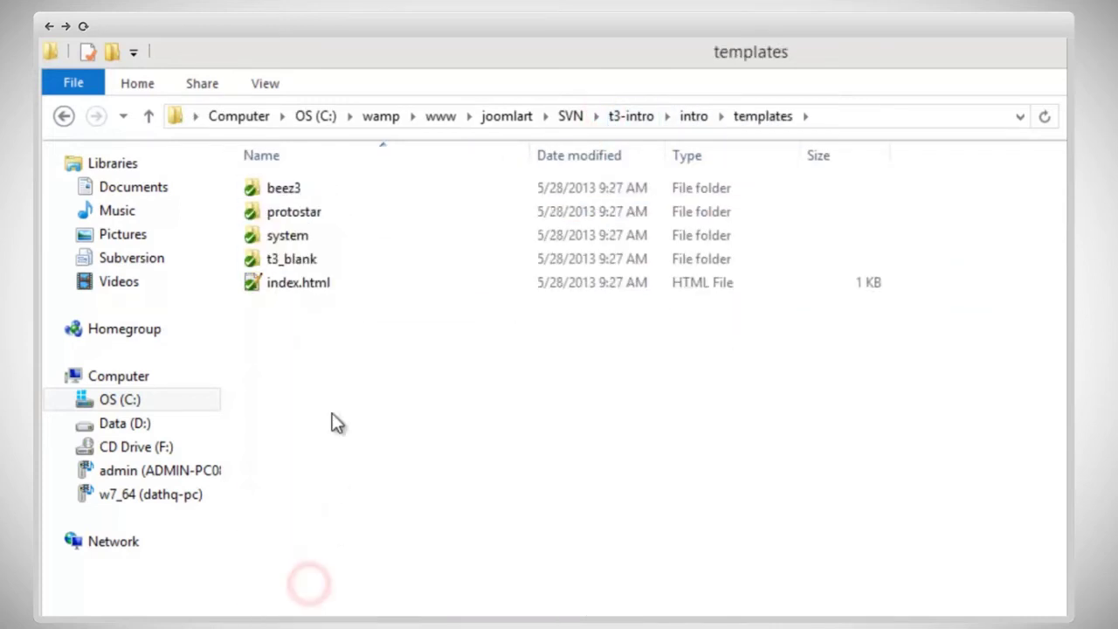
double_click(314, 260)
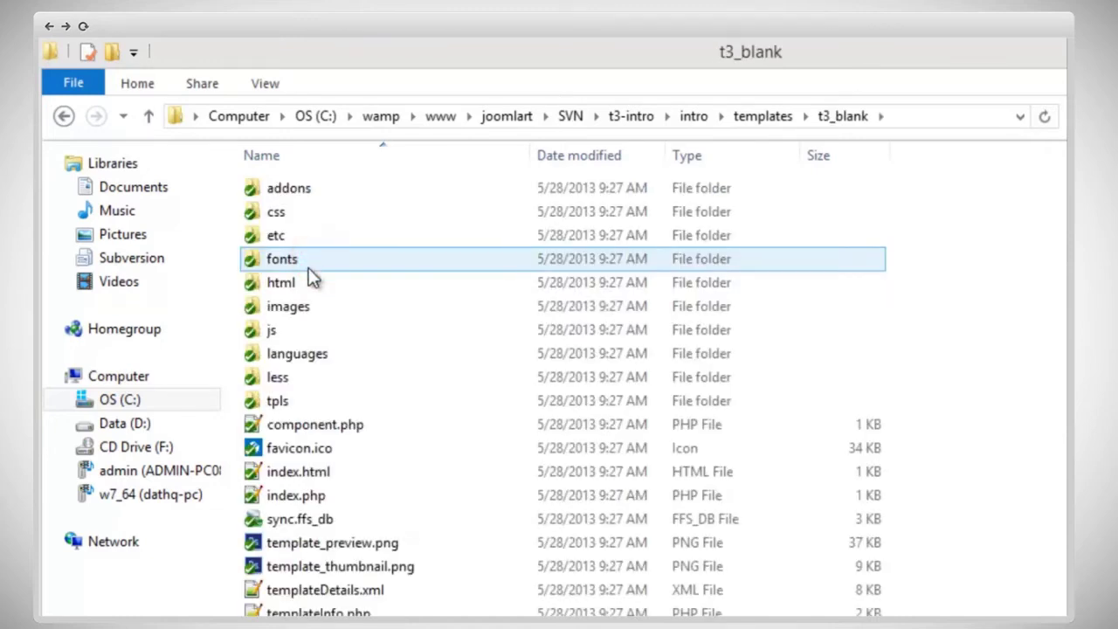
double_click(291, 378)
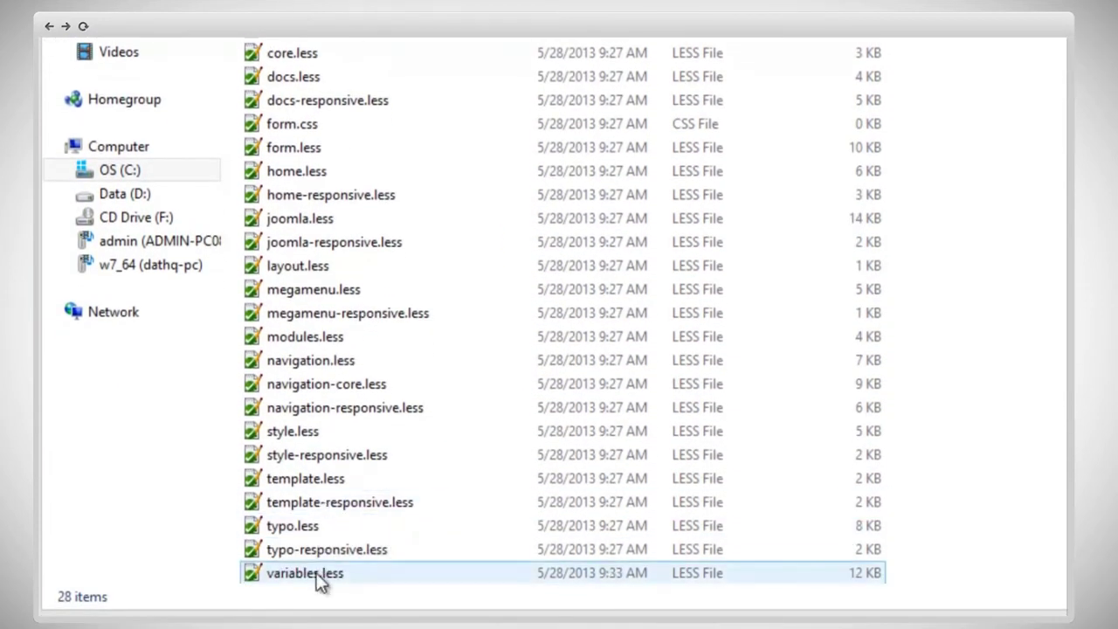
- Open variables.less in Notepad++ and highlight the Grays colour variables on lines 24–30
double_click(319, 578)
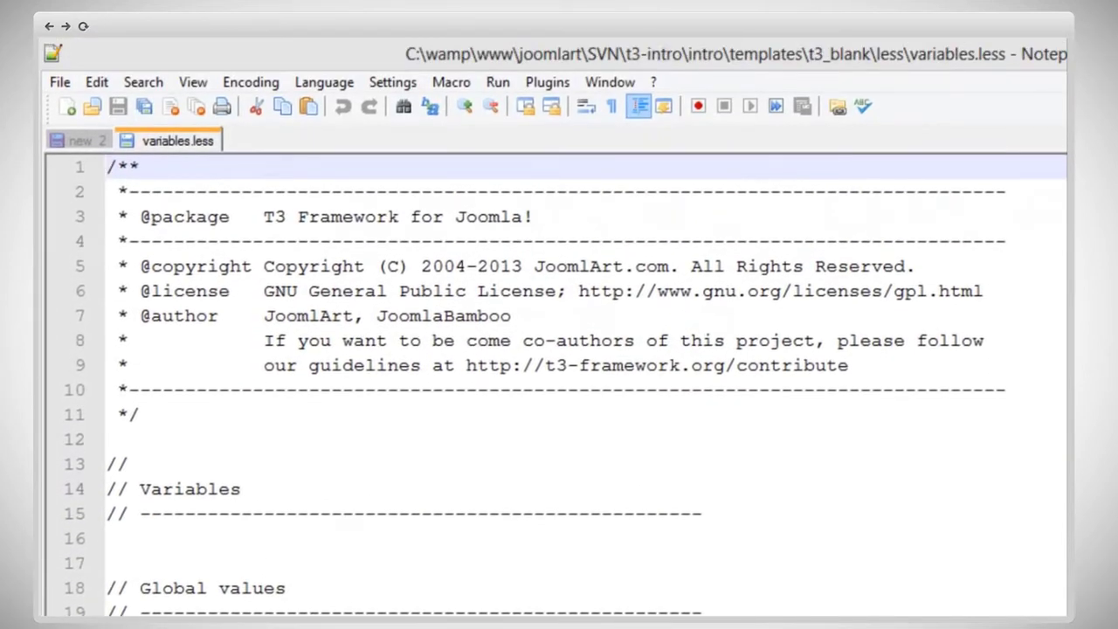
scroll(556, 384, down, 3)
scroll(555, 384, down, 1)
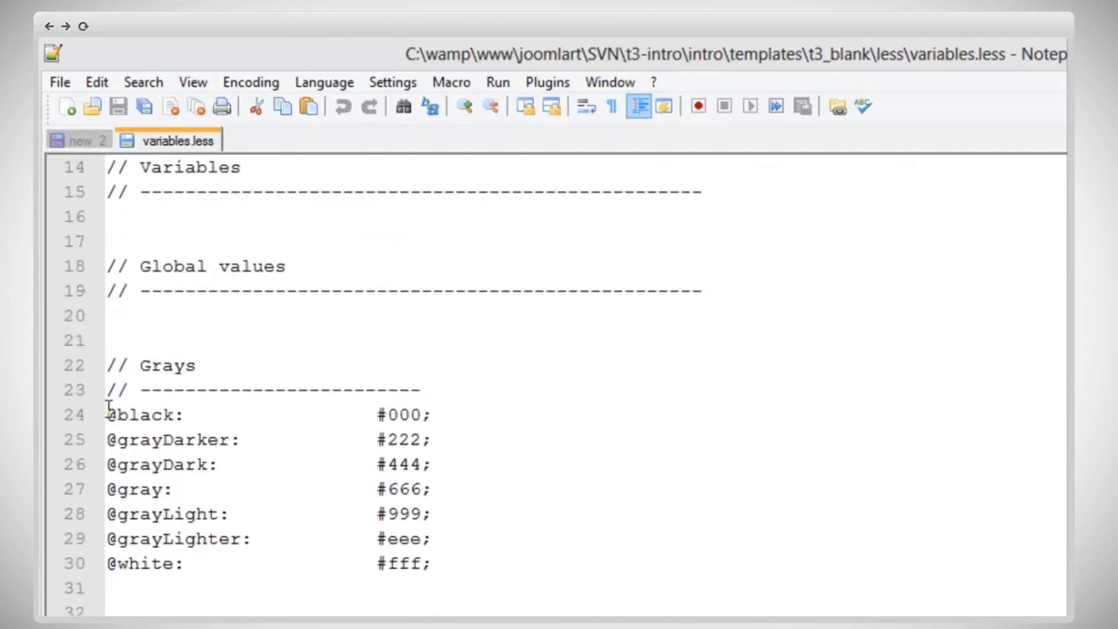
mouse_move(108, 409)
mouse_down()
mouse_move(273, 465)
mouse_move(470, 572)
mouse_up()
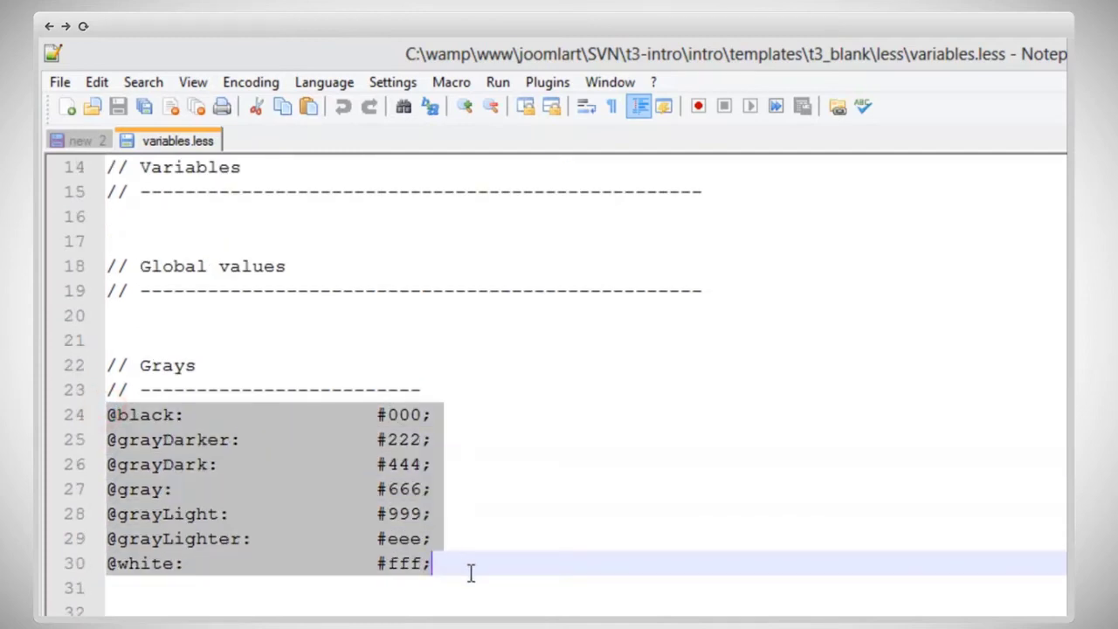
click(470, 573)
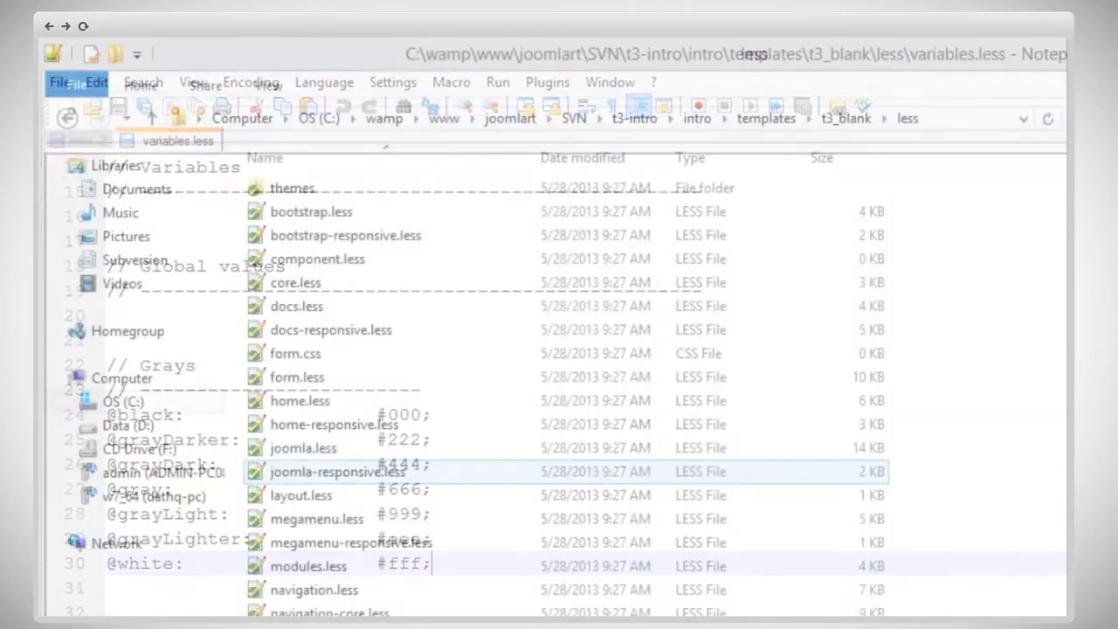
- Open docs.less and highlight every use of baseLineHeight
double_click(319, 314)
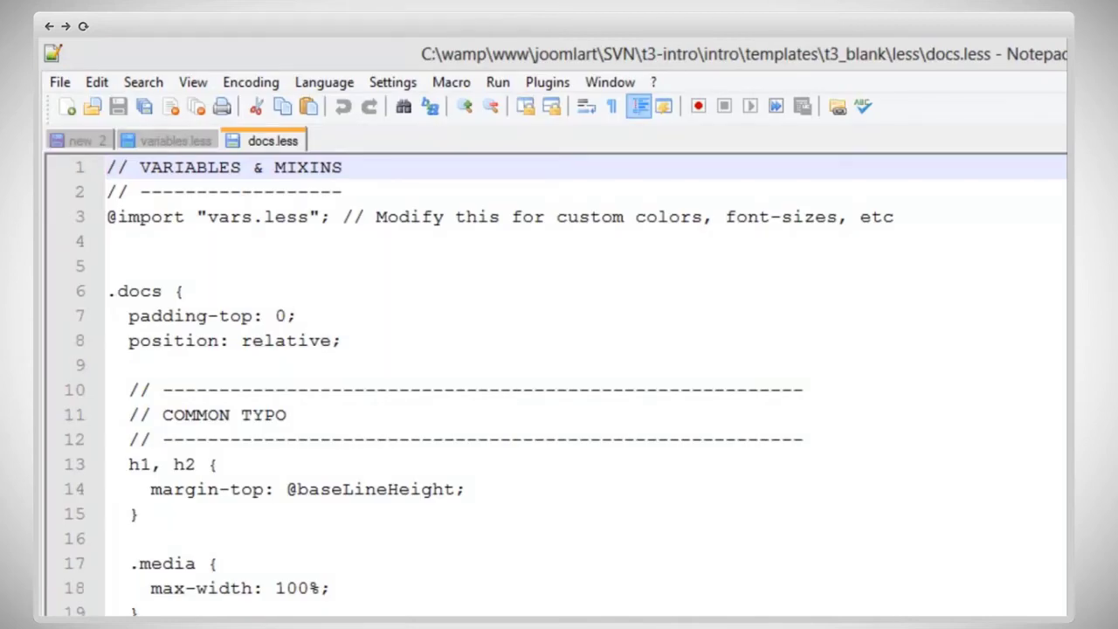
scroll(566, 385, down, 2)
scroll(566, 386, down, 1)
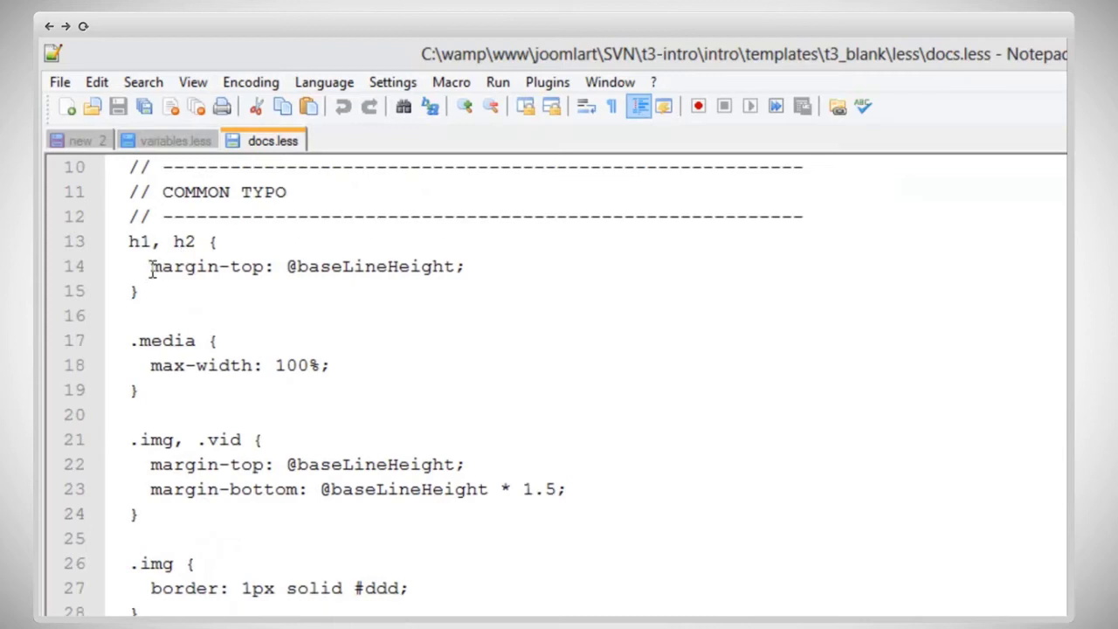
drag(149, 266, 466, 267)
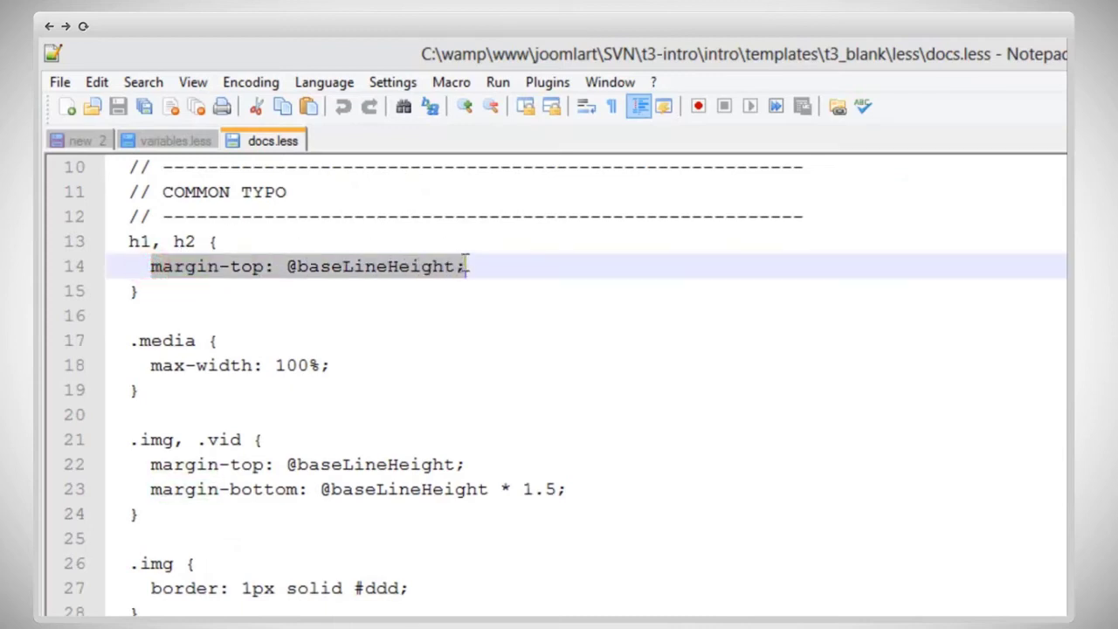
double_click(377, 265)
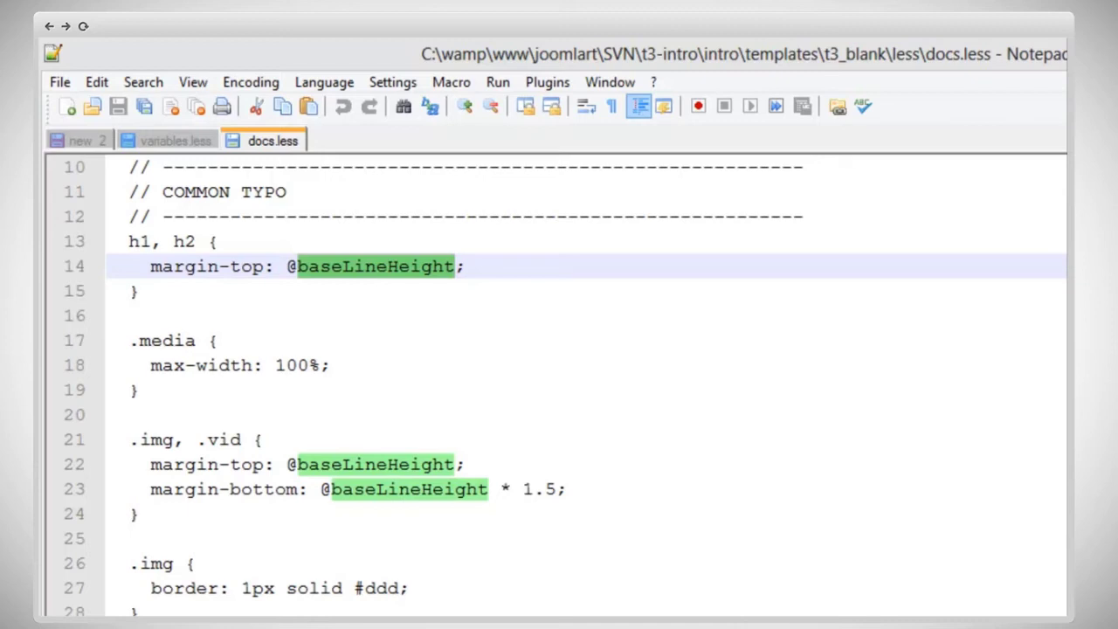
scroll(559, 385, down, 1)
scroll(559, 384, down, 4)
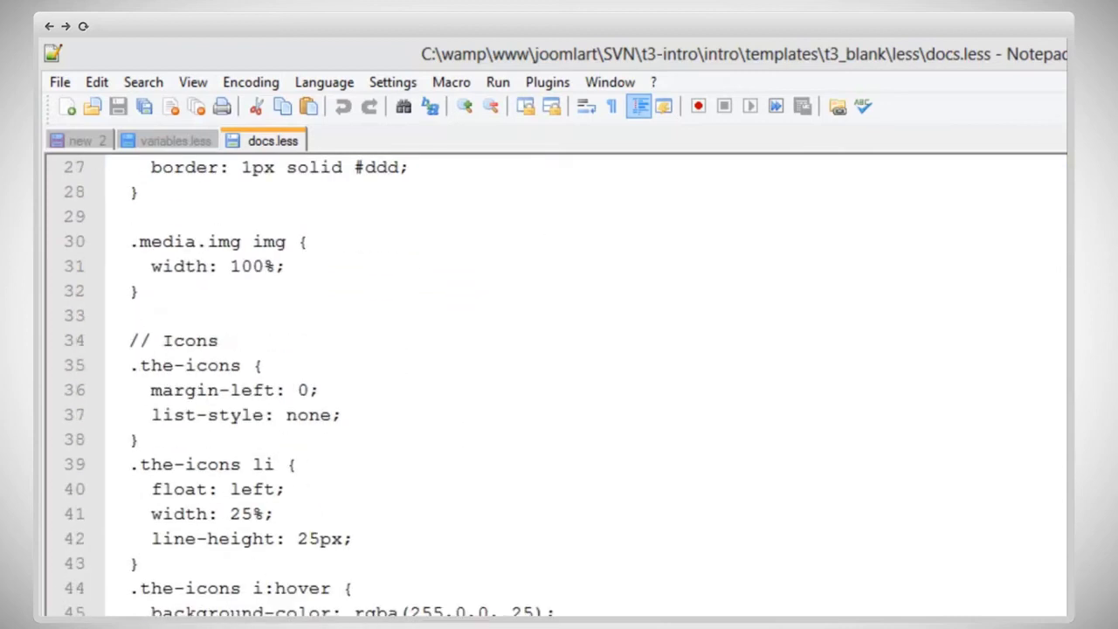
scroll(559, 384, down, 2)
scroll(559, 385, down, 3)
scroll(559, 384, down, 2)
scroll(559, 384, down, 4)
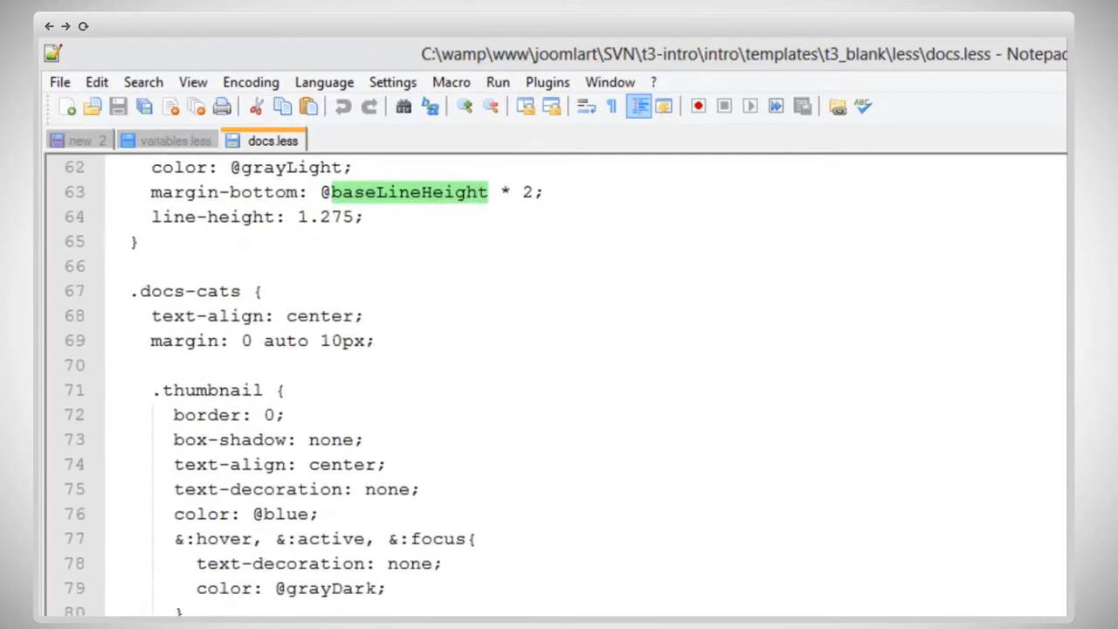
scroll(559, 384, down, 4)
scroll(559, 385, down, 3)
scroll(559, 384, down, 1)
scroll(559, 385, down, 2)
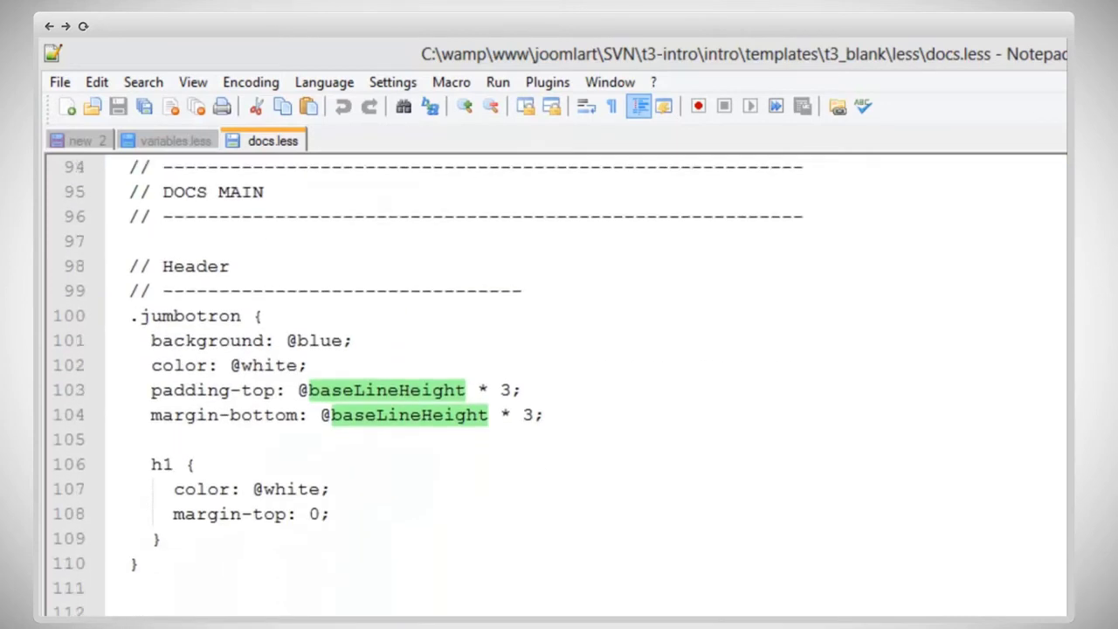
scroll(559, 384, down, 1)
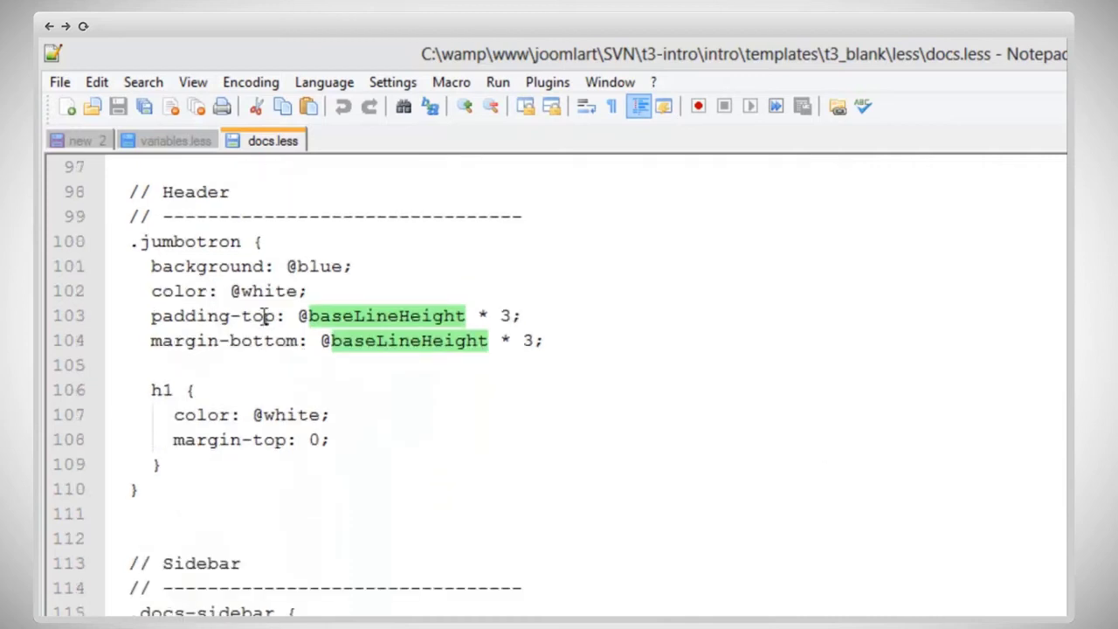
click(238, 269)
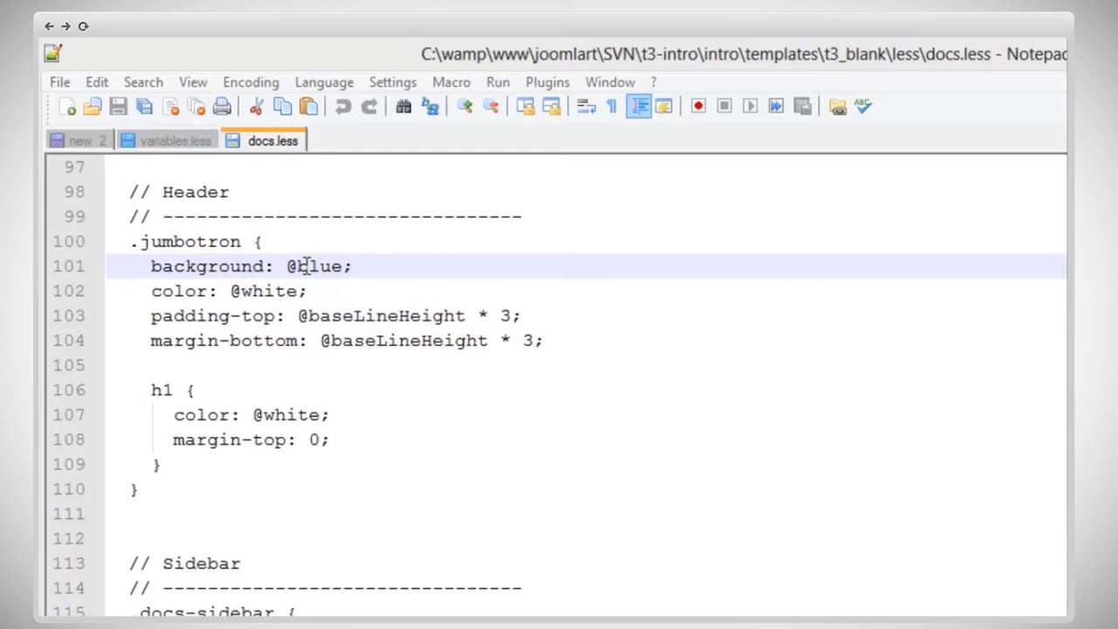
double_click(305, 266)
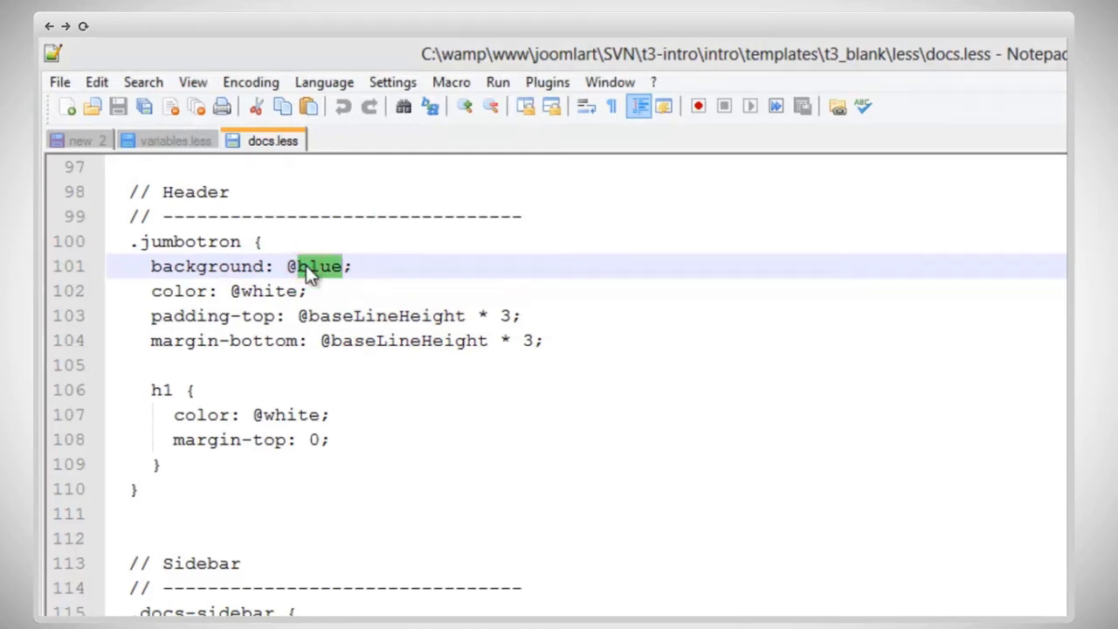
click(169, 141)
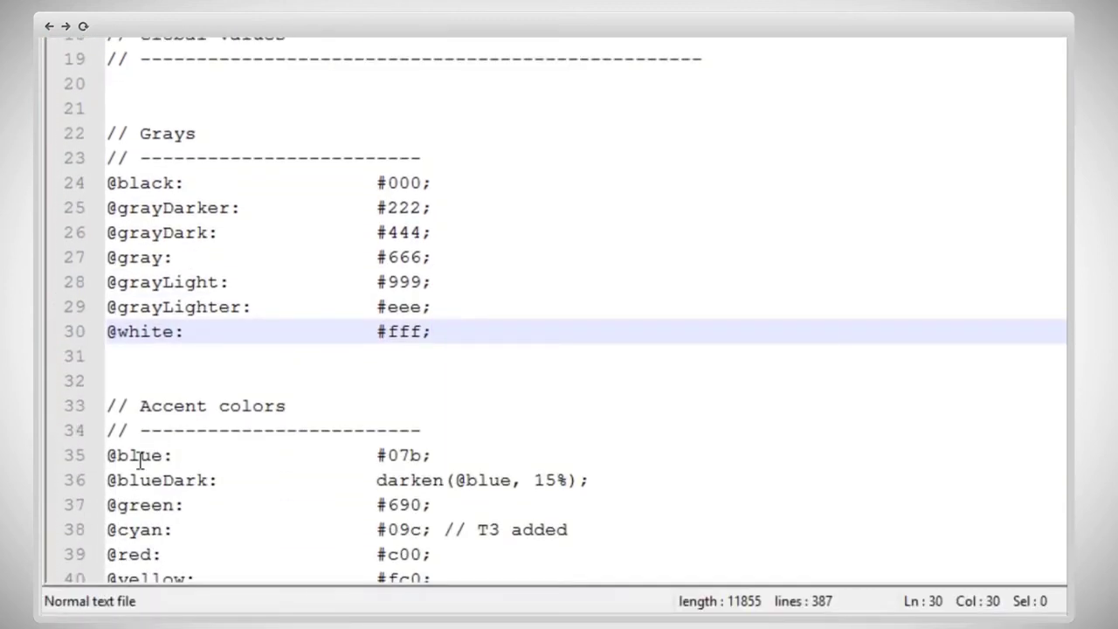
double_click(138, 456)
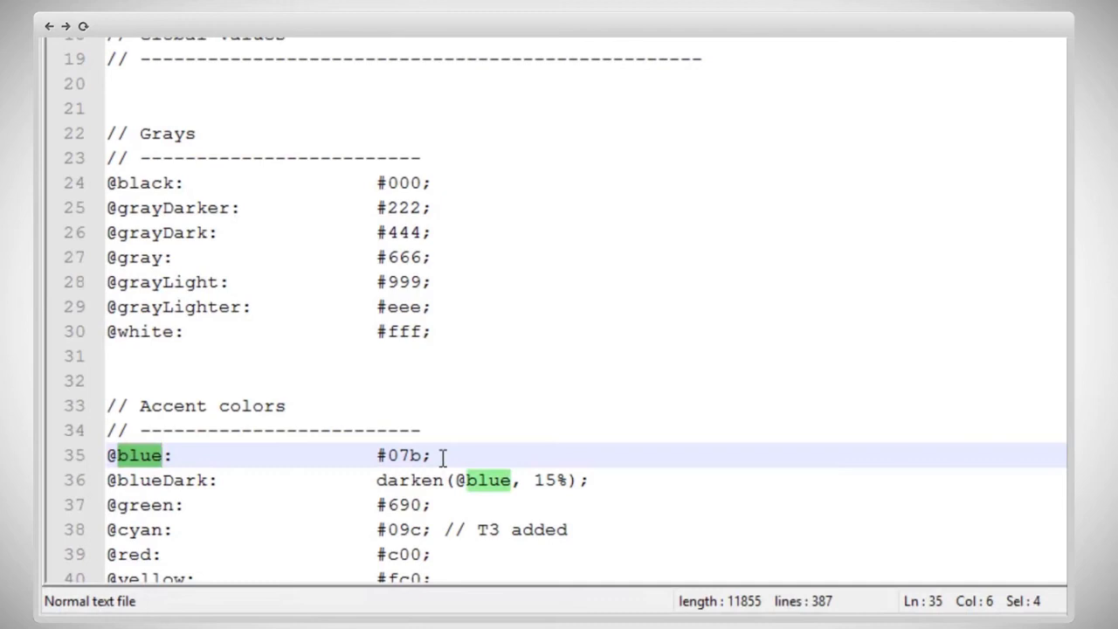
double_click(402, 454)
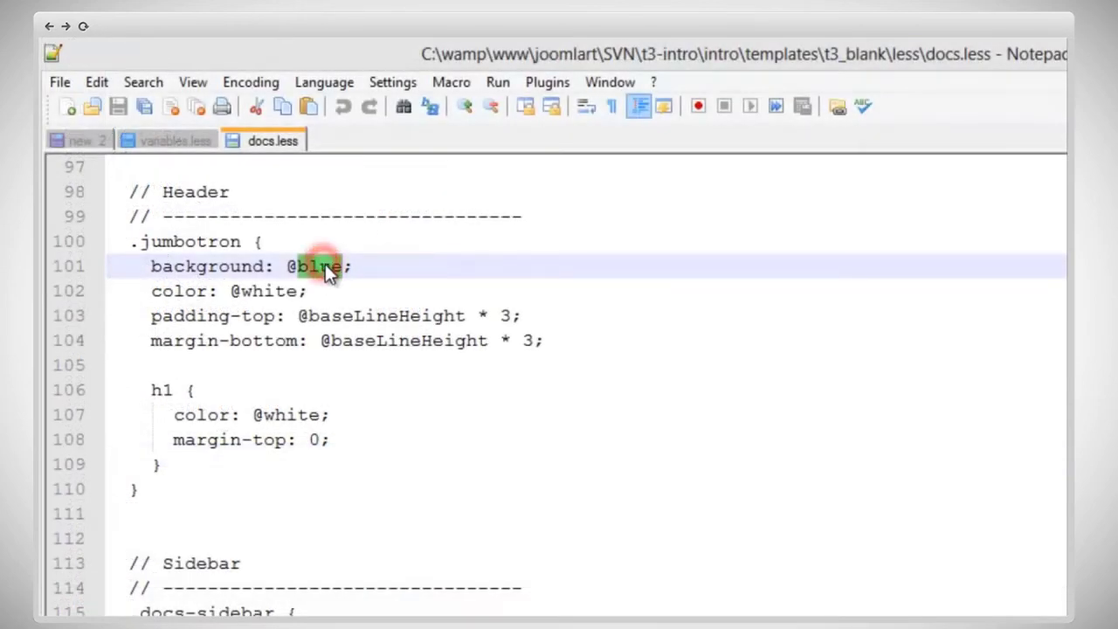
click(341, 270)
text(Dark)
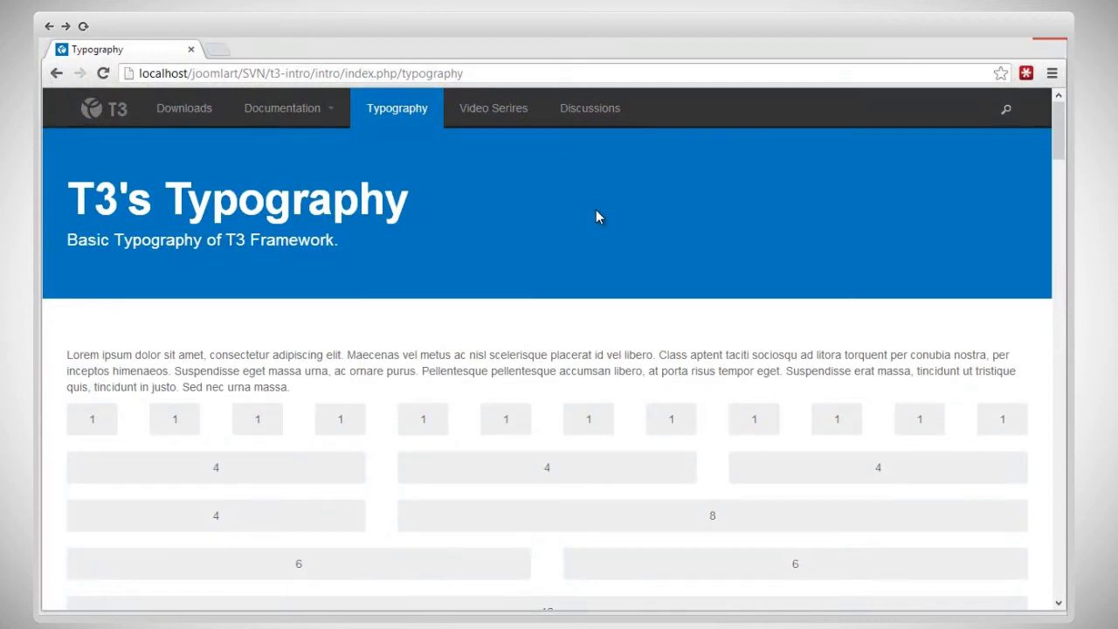
- Reload the Typography page from the right-click menu to show the darker header
right_click(596, 211)
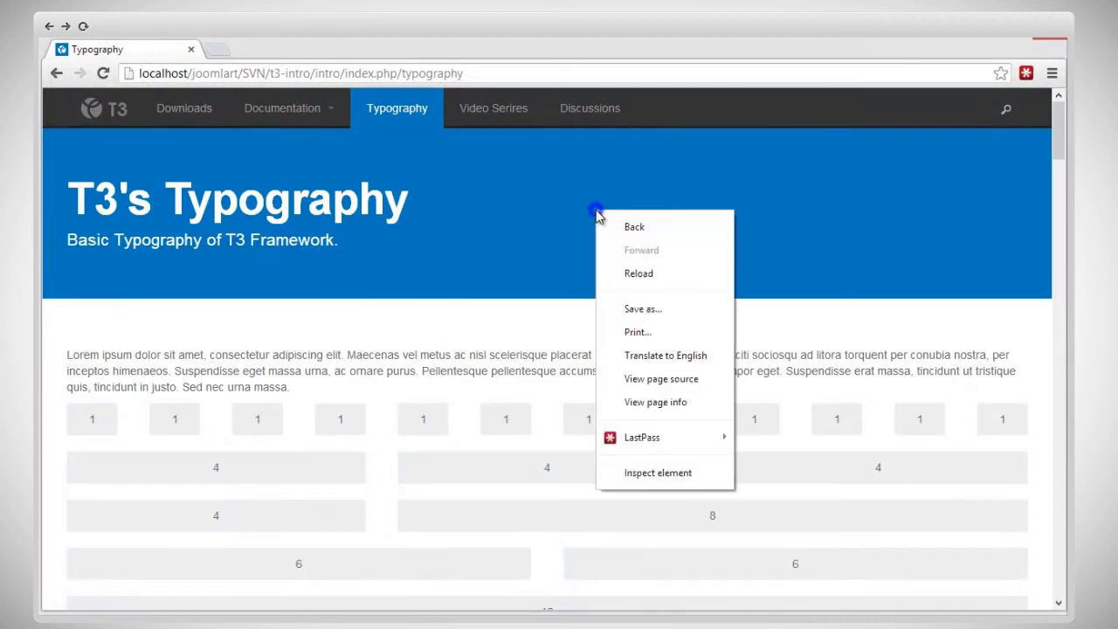
click(639, 274)
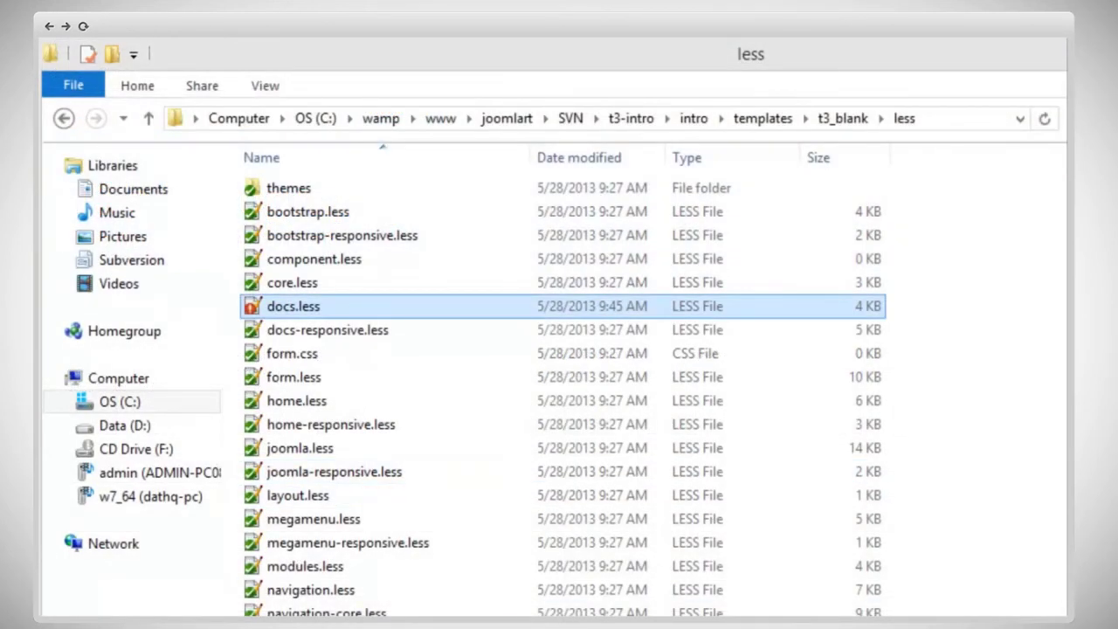
- Open the dark theme's variables.less from themes\dark in Notepad++
double_click(305, 188)
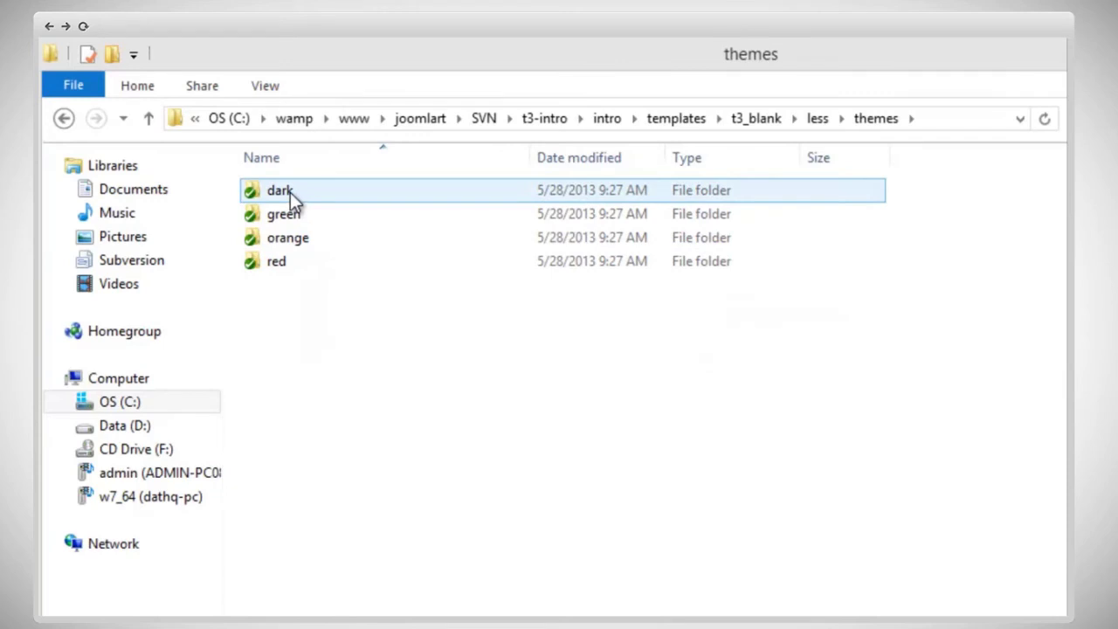
double_click(290, 192)
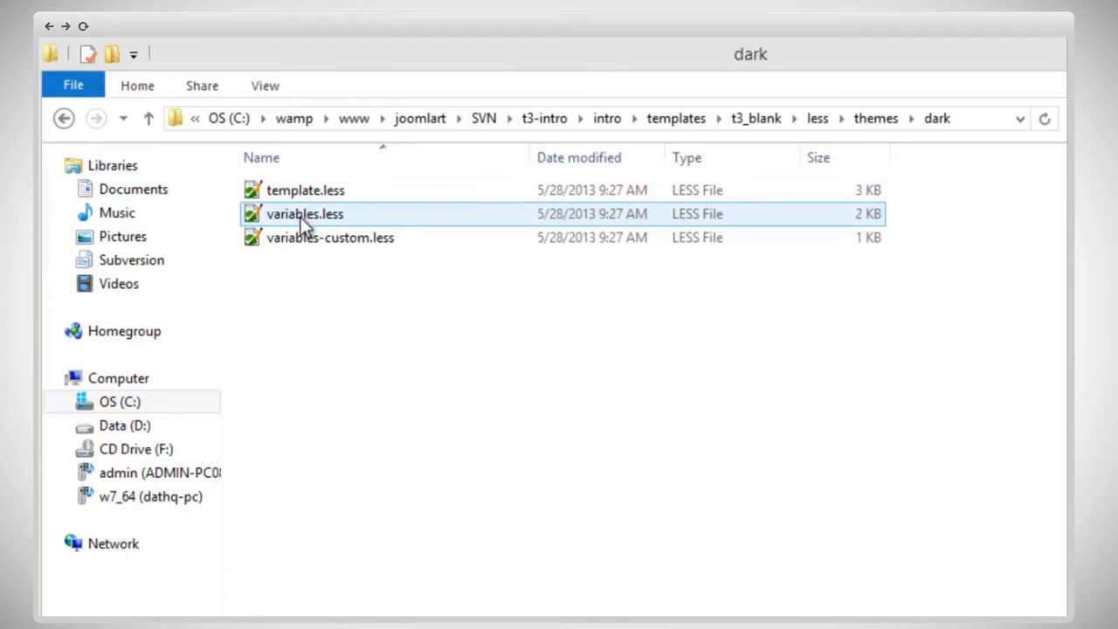
double_click(302, 218)
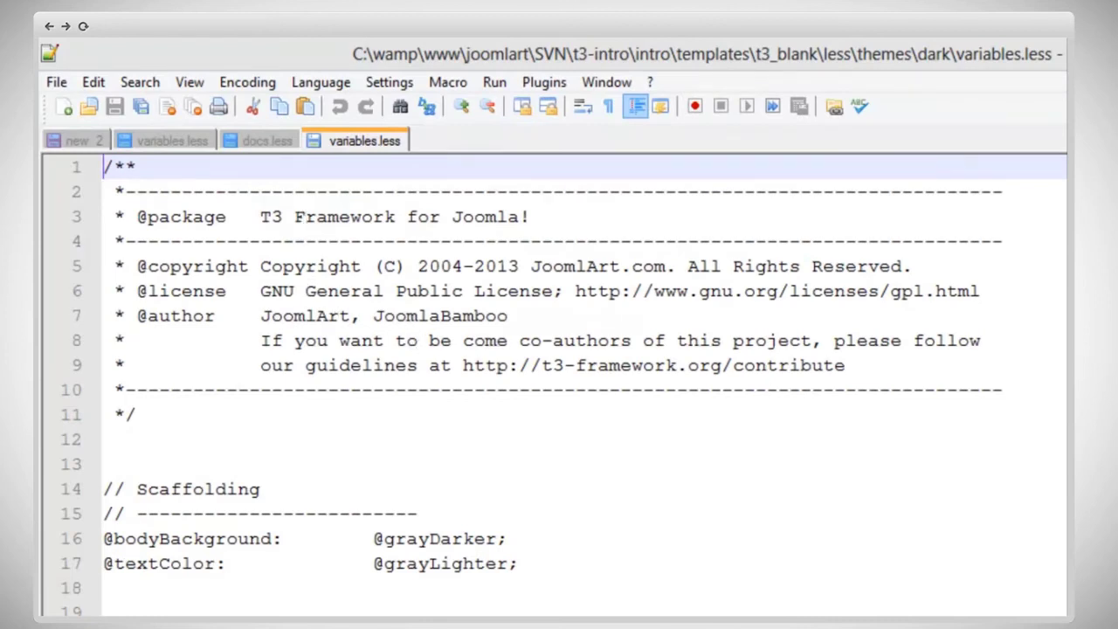
- Highlight the dark theme's Scaffolding variables through line 30 in variables.less
scroll(565, 386, down, 1)
scroll(565, 385, down, 5)
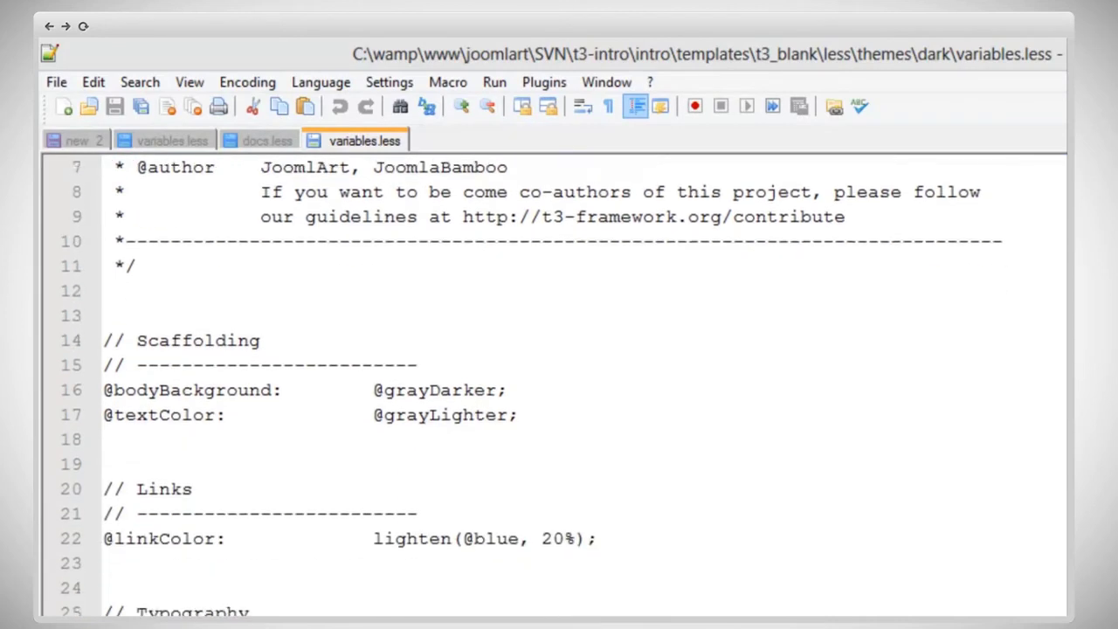
scroll(564, 386, down, 2)
scroll(564, 385, down, 2)
scroll(564, 385, down, 1)
scroll(564, 385, down, 1)
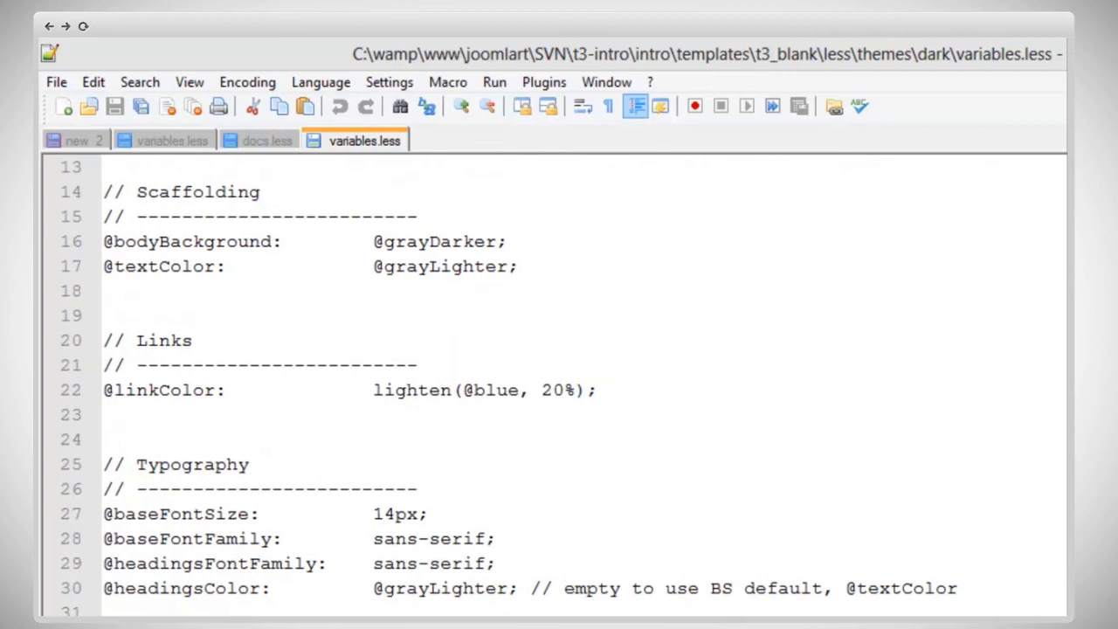
drag(103, 191, 367, 590)
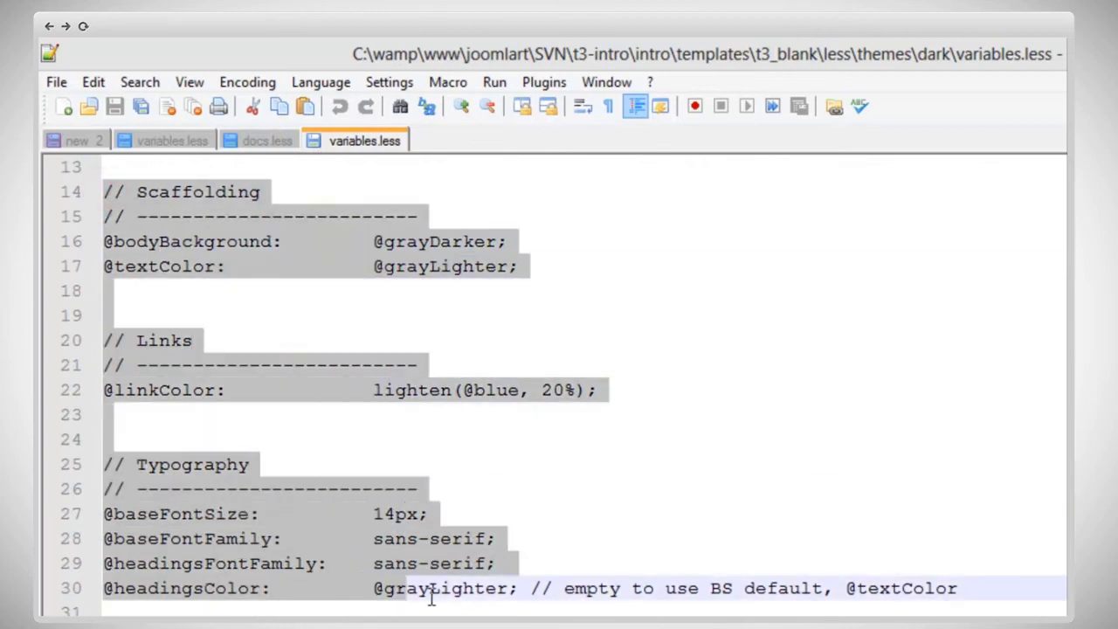
drag(367, 590, 976, 592)
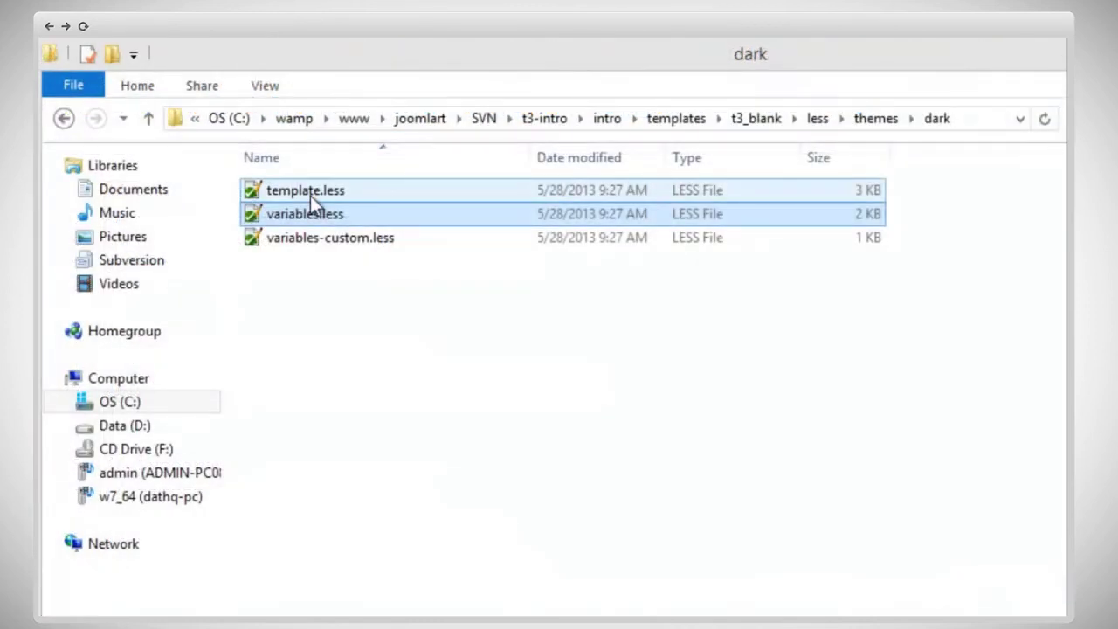
- Open the dark theme's template.less and scroll through its header and divider rules
double_click(310, 195)
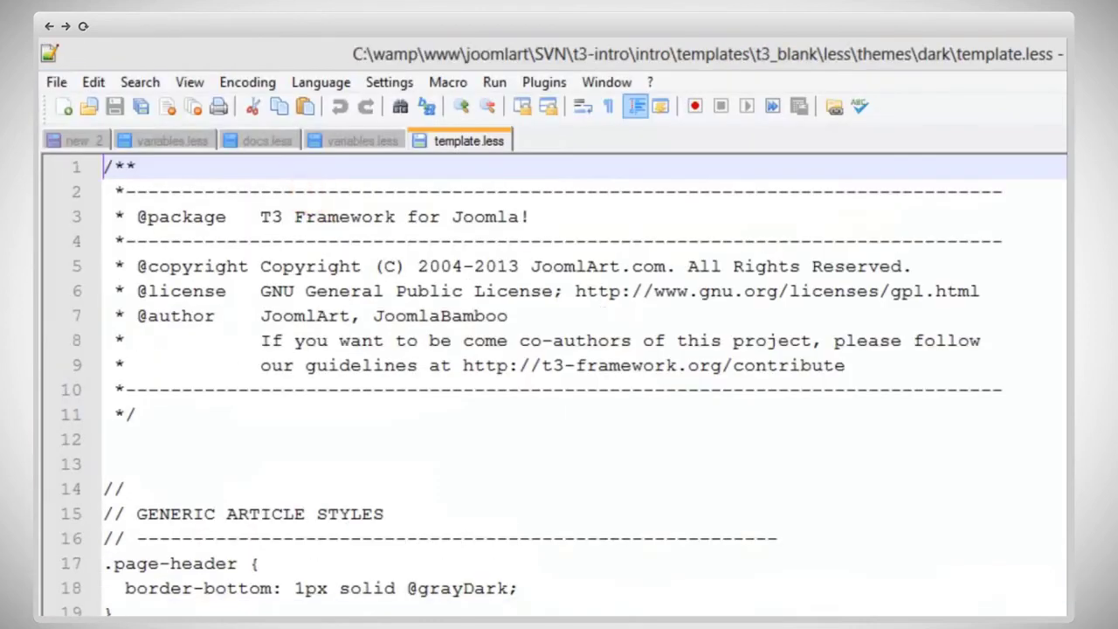
scroll(559, 384, down, 1)
scroll(559, 384, down, 2)
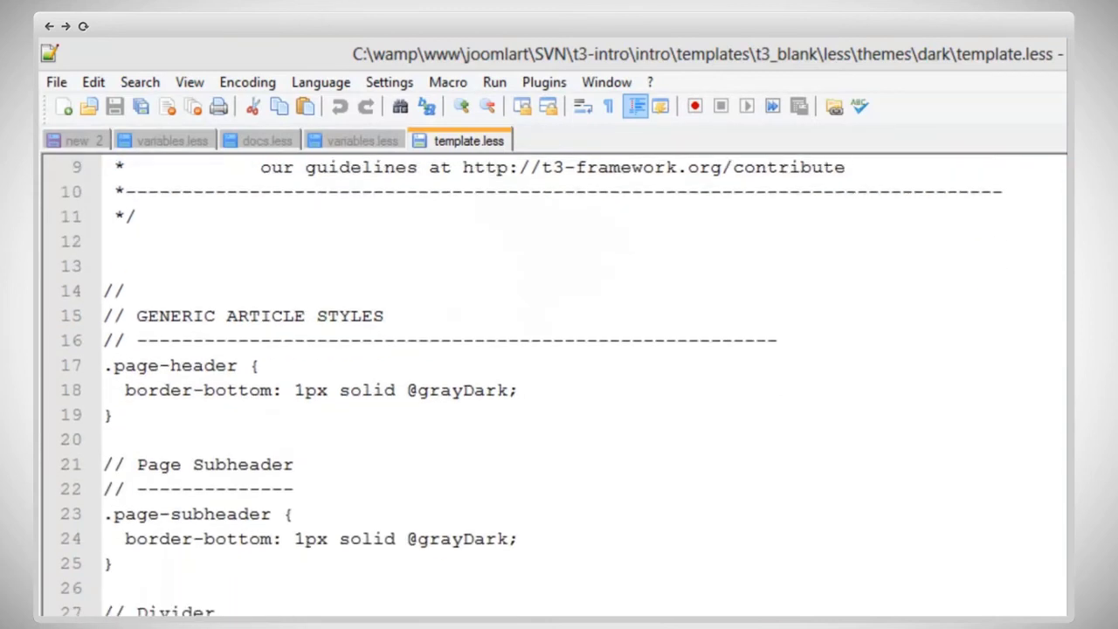
scroll(559, 384, down, 2)
scroll(559, 384, down, 1)
scroll(559, 385, down, 2)
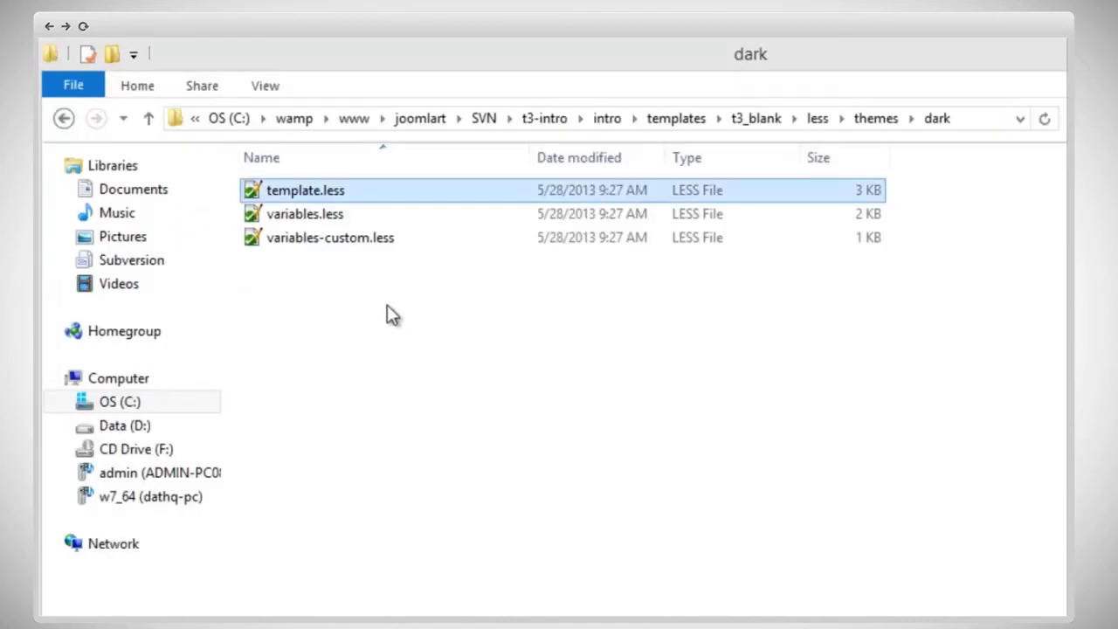
- Select variables-custom.less in the dark theme folder
click(387, 241)
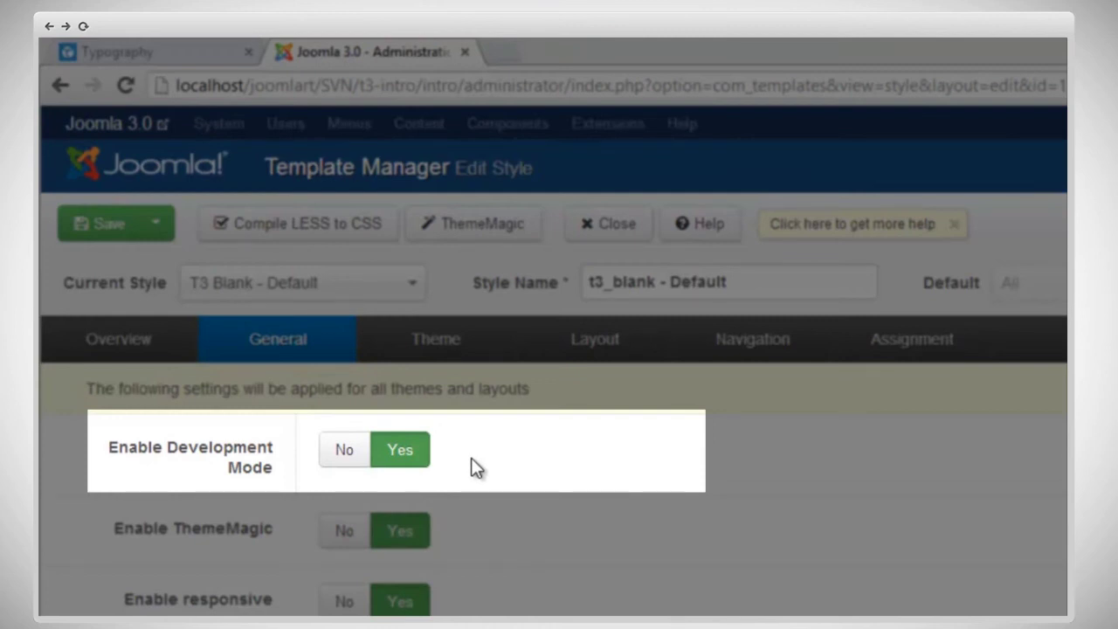
- Switch T3 Blank's Enable Development Mode to No, run Compile LESS to CSS, and save
click(348, 454)
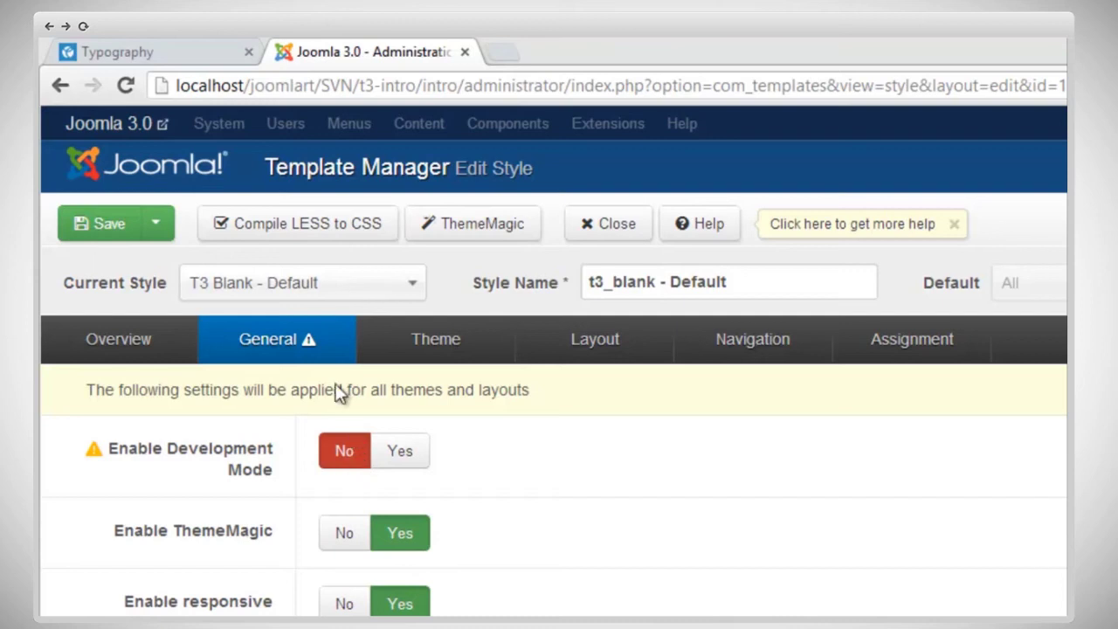
click(282, 240)
click(116, 227)
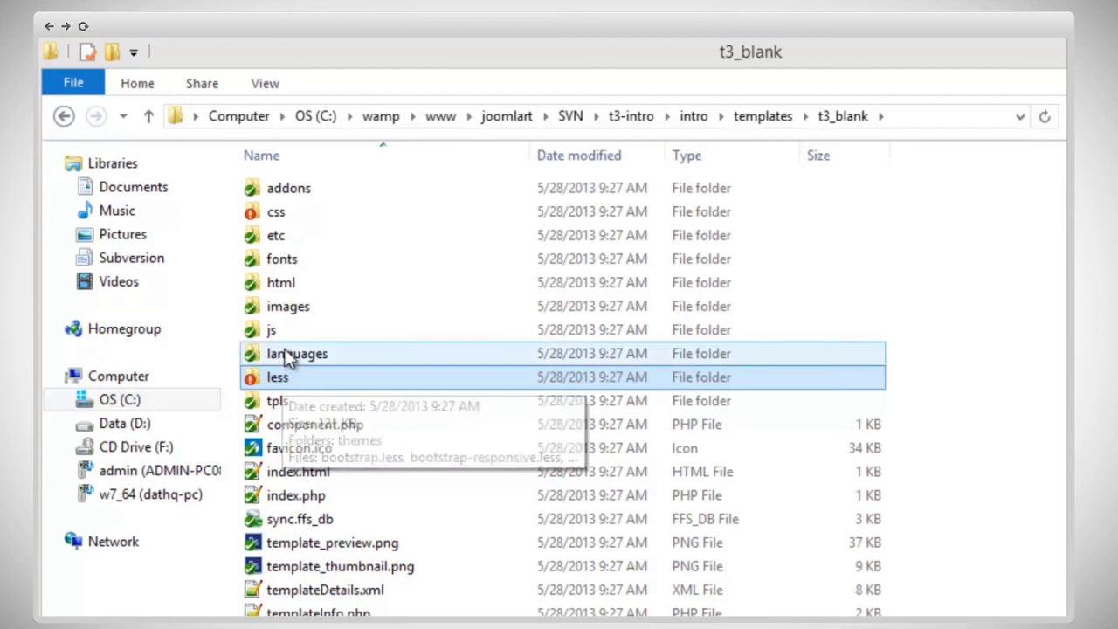
- Open the t3_blank css folder and look inside its compiled themes subfolder
ctrl+click(278, 218)
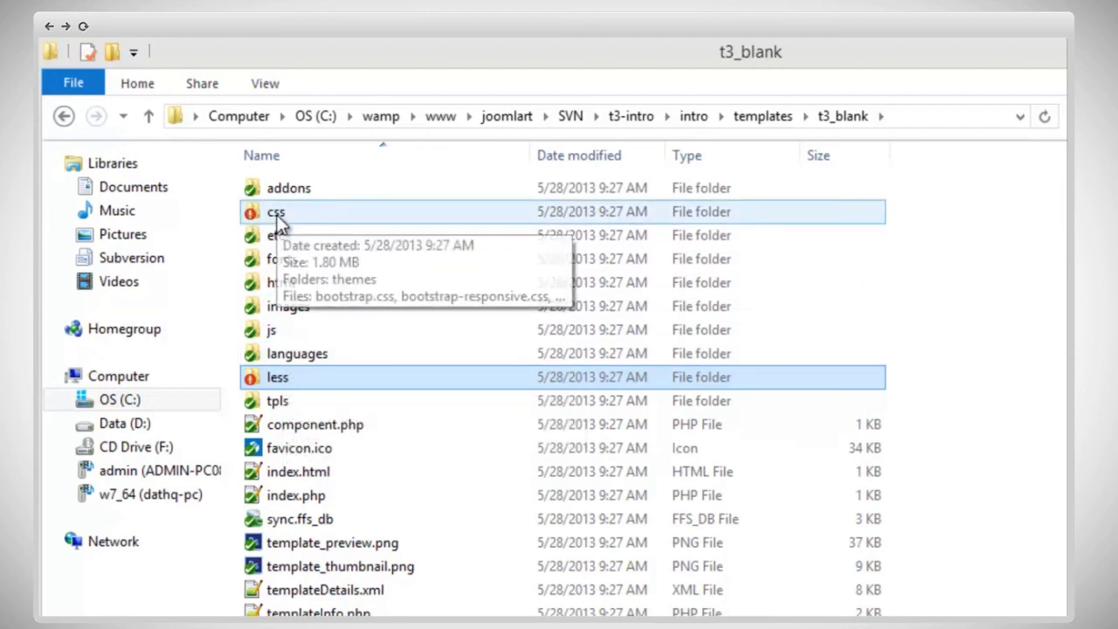
double_click(277, 217)
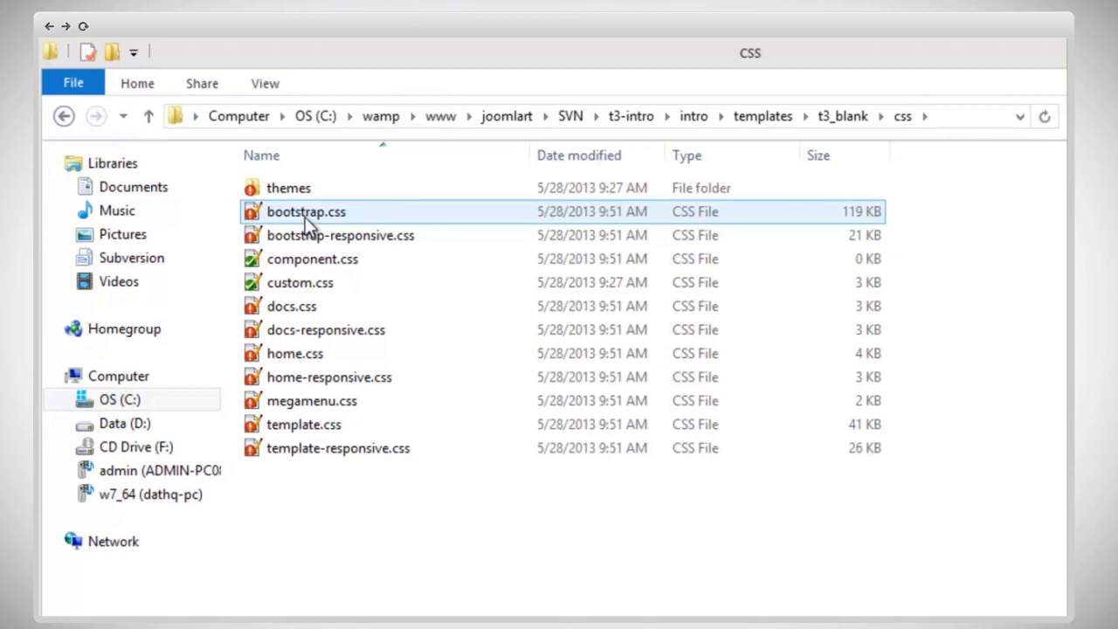
click(310, 189)
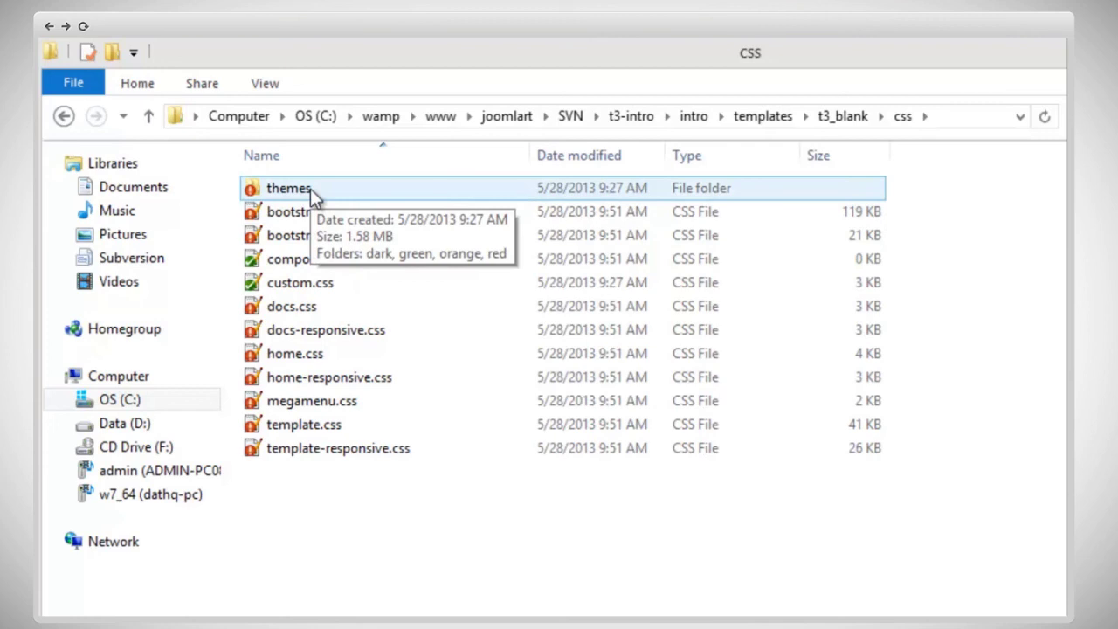
double_click(310, 189)
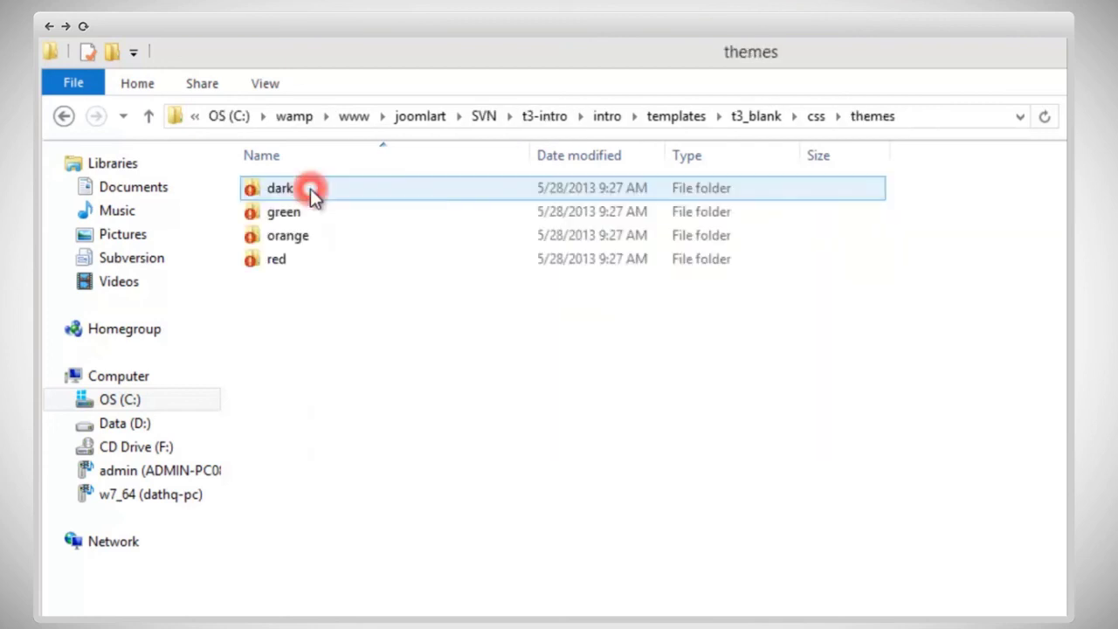
click(282, 260)
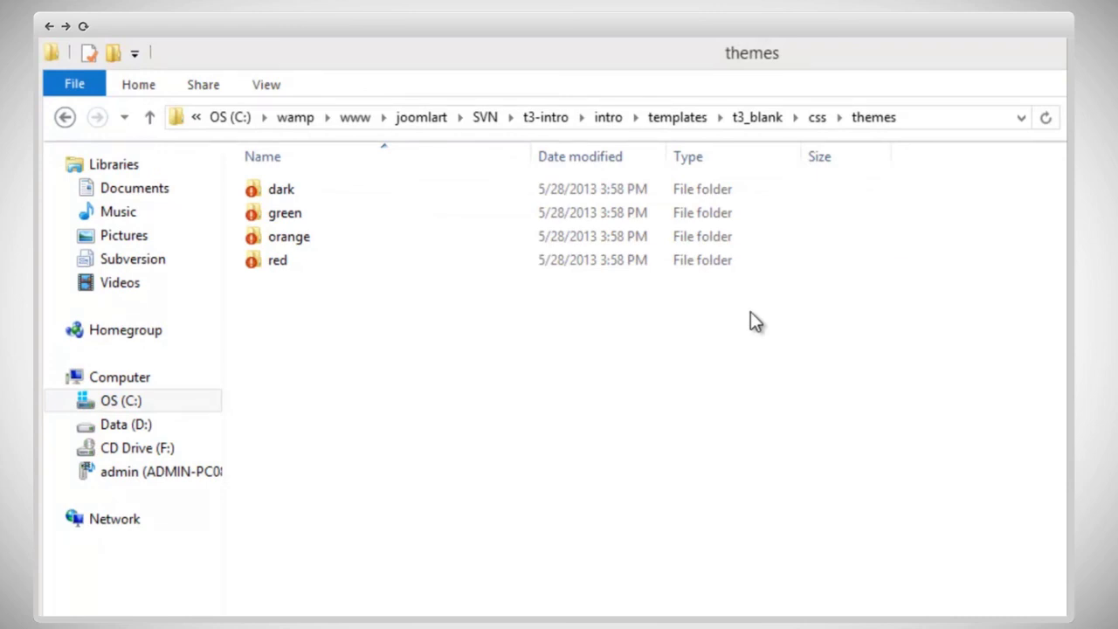
- Go back up to the css folder and open custom.css in Notepad++
click(817, 118)
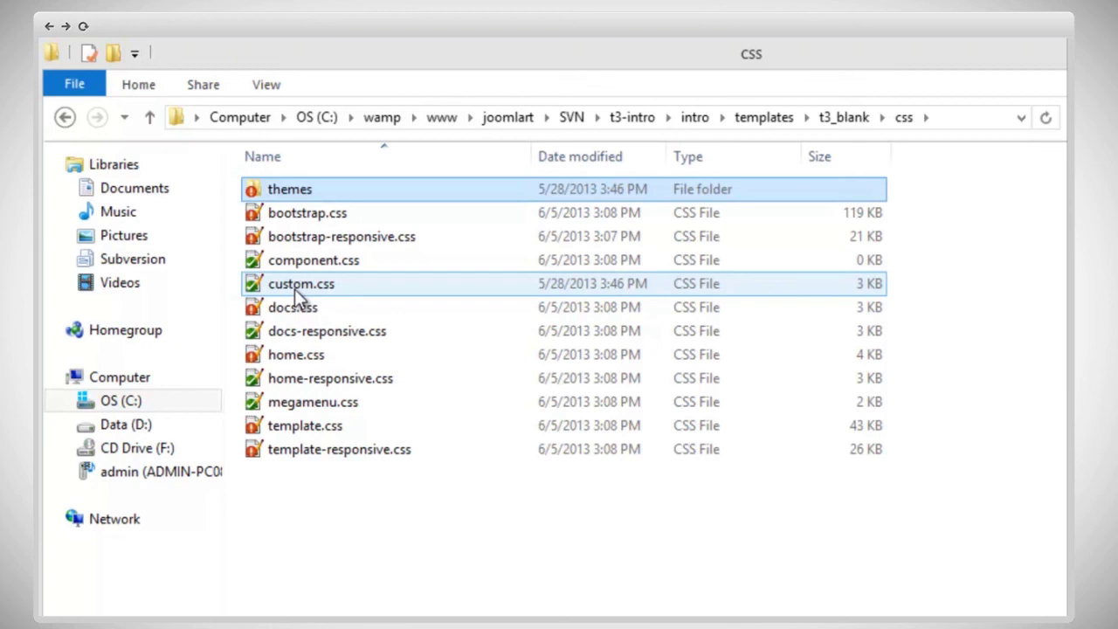
click(294, 289)
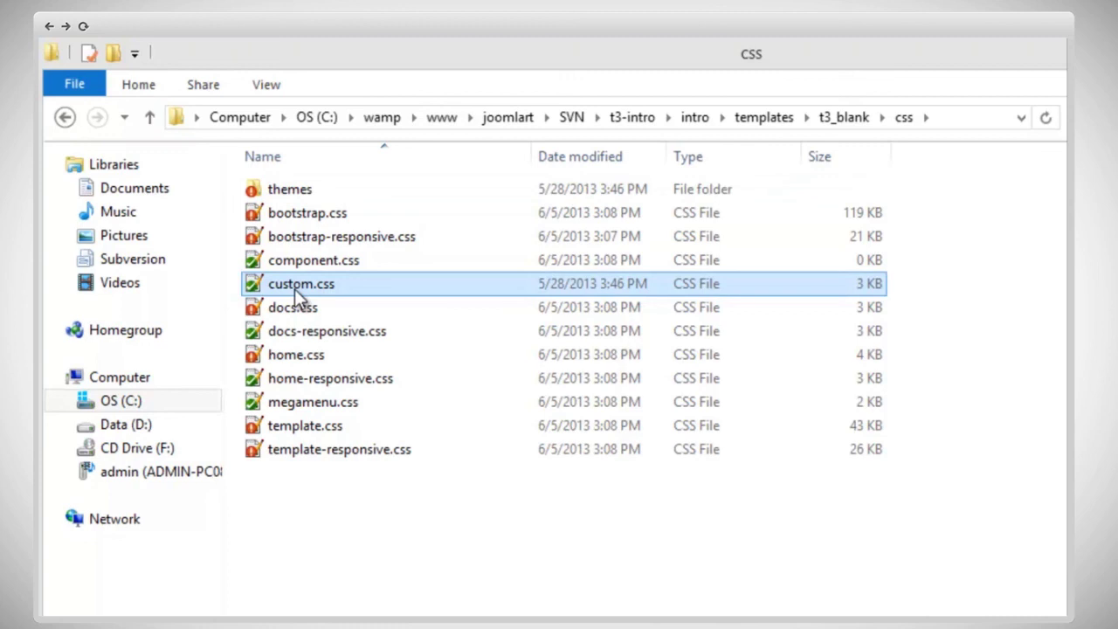
double_click(294, 289)
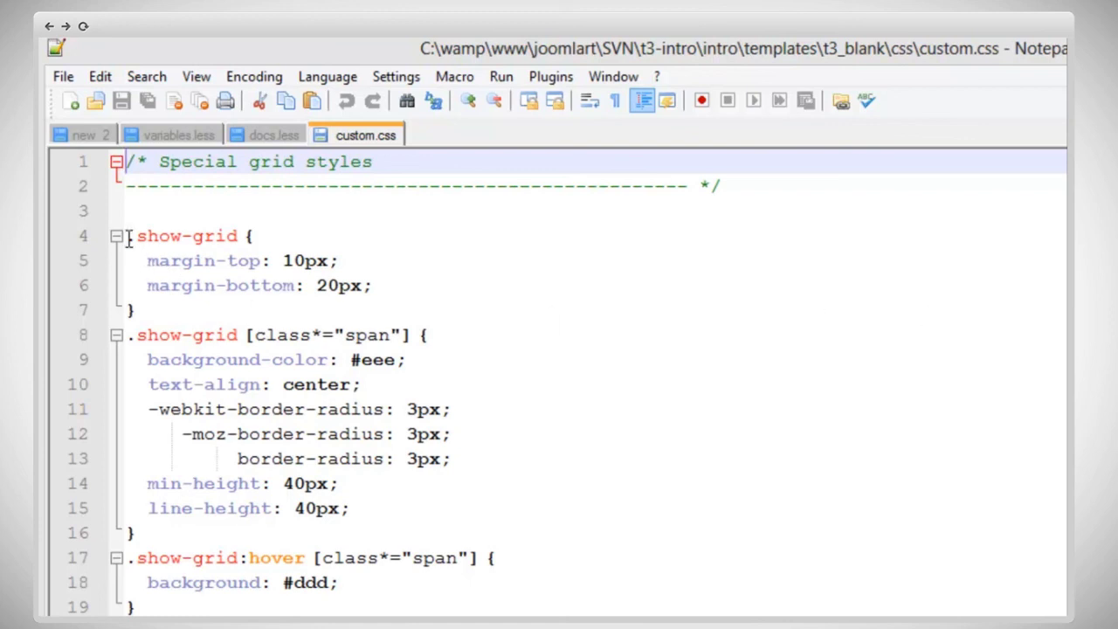
- Select custom.css from the base .show-grid rule through the hover rule
mouse_move(128, 239)
mouse_down()
mouse_move(365, 598)
mouse_move(262, 611)
mouse_up()
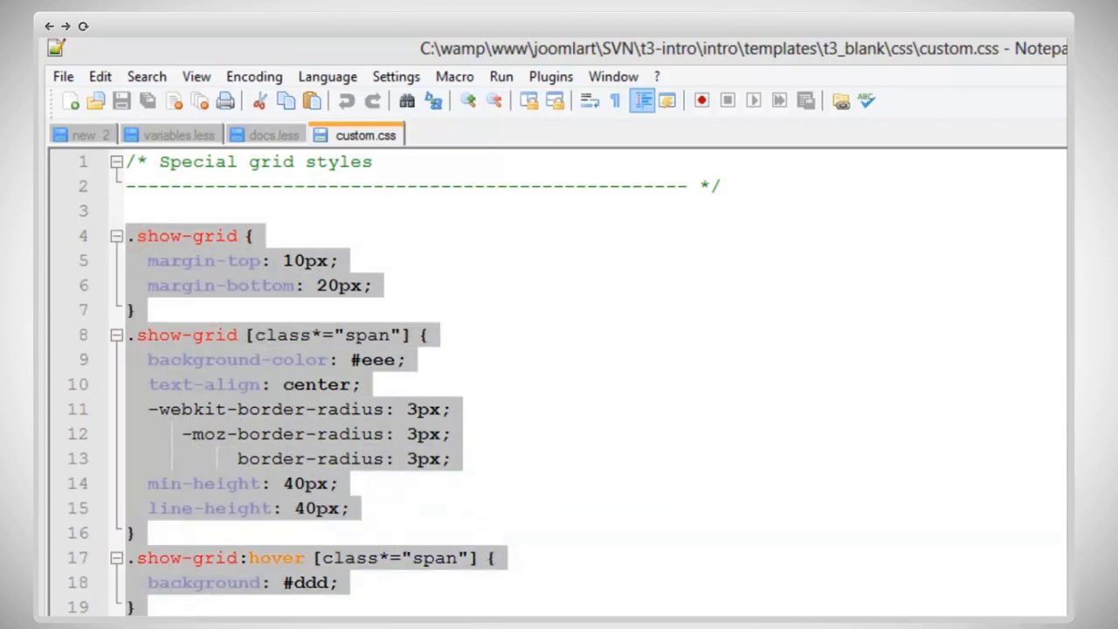